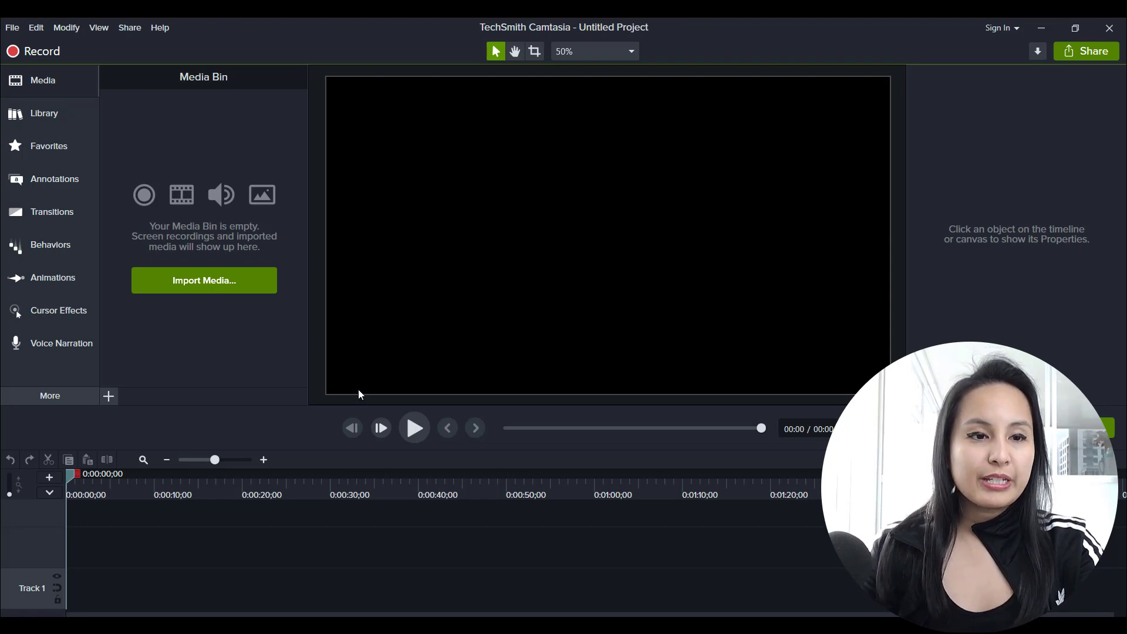
Step: Glance at the File menu, then open Manage Templates to list the Camtasia 2020 Default Template
{"action": "left_click", "coordinate": [12, 27]}
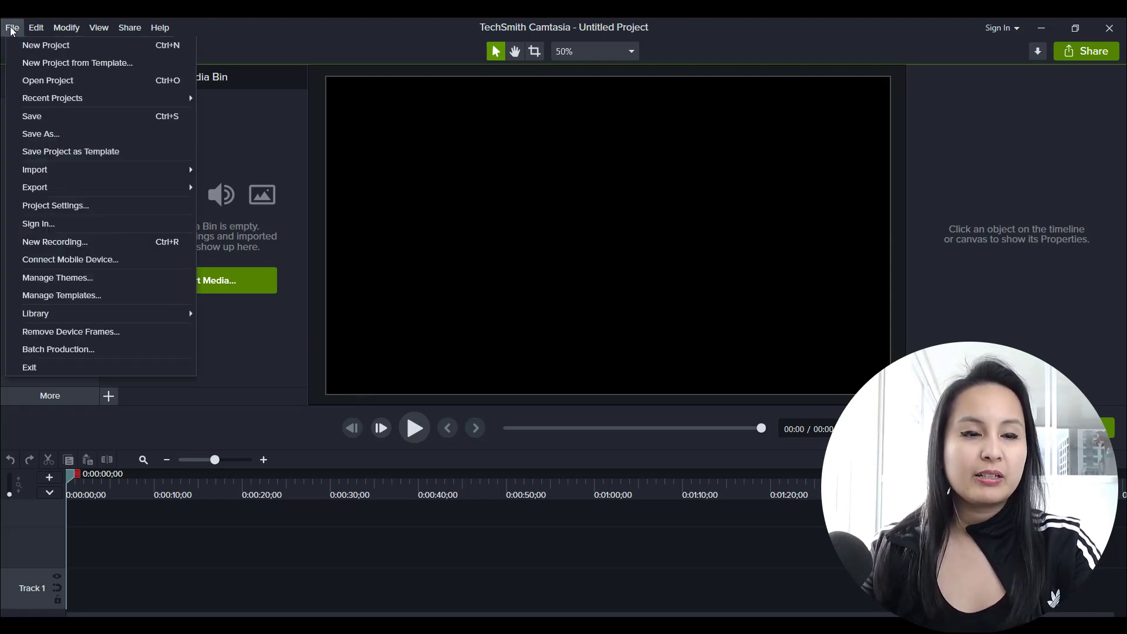
{"action": "mouse_move", "coordinate": [88, 186]}
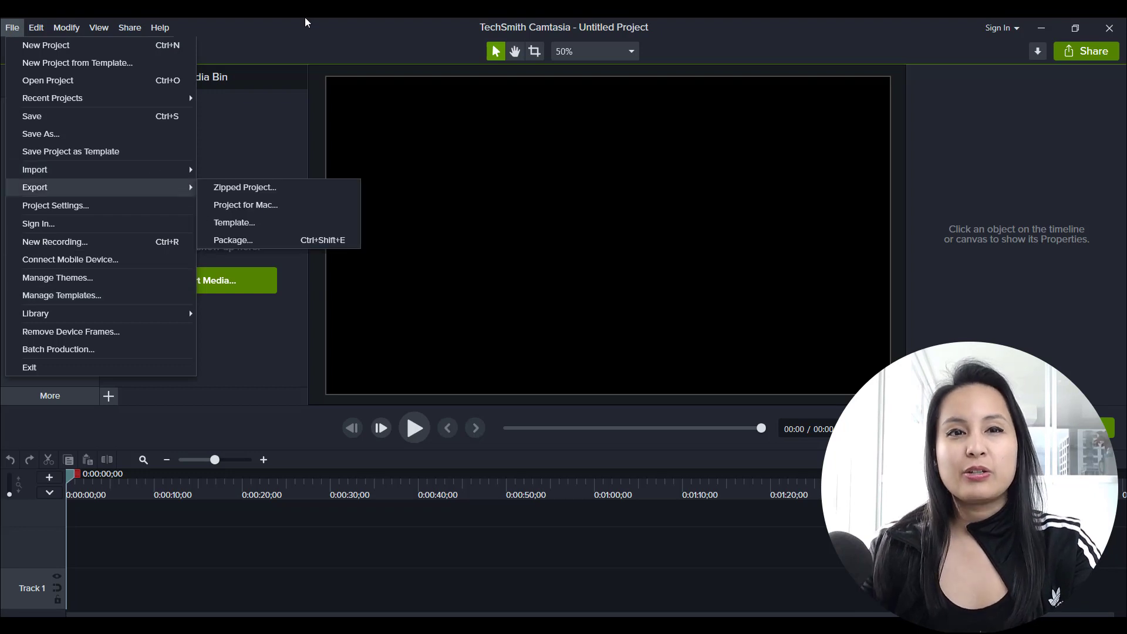
{"action": "left_click", "coordinate": [287, 18]}
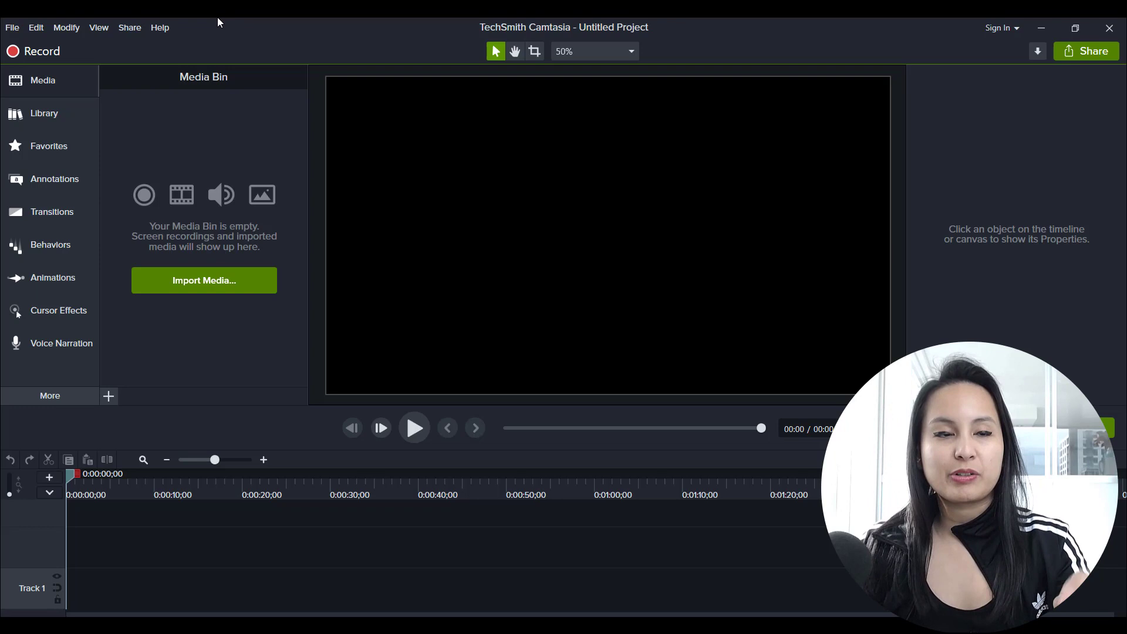
{"action": "left_click", "coordinate": [12, 28]}
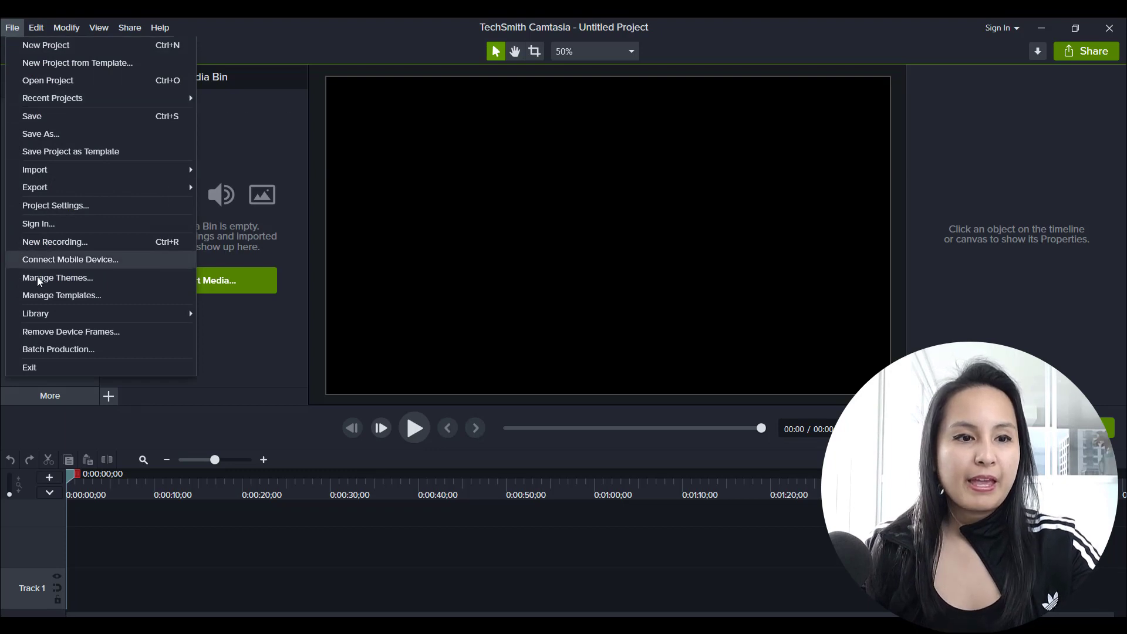
{"action": "left_click", "coordinate": [51, 296]}
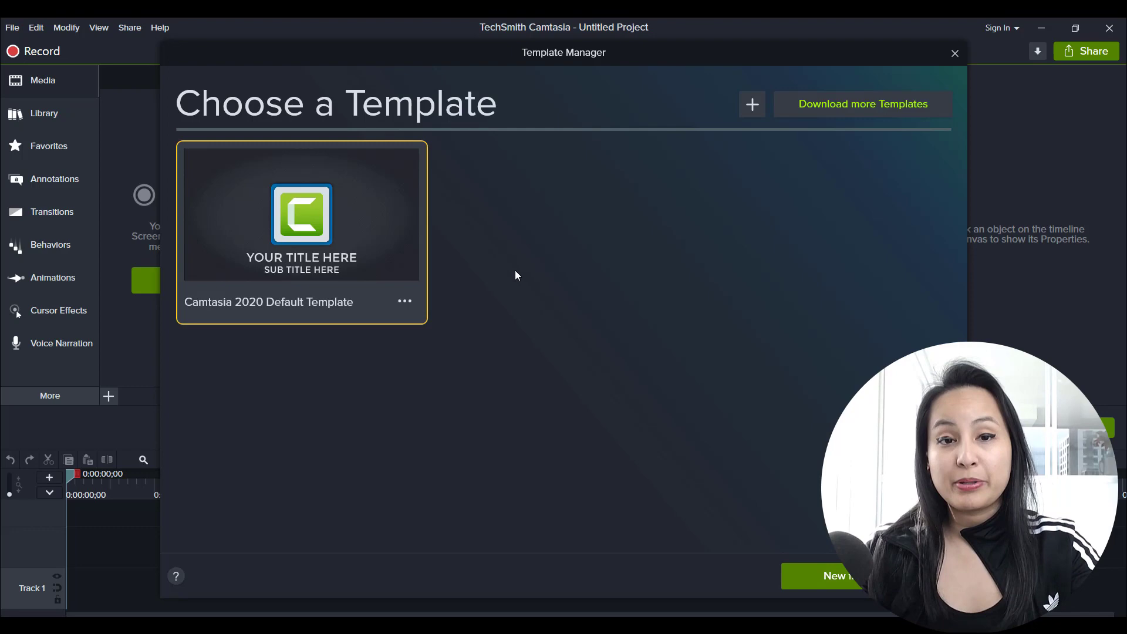
Step: Follow Download more Templates and browse the Free and Premium TechSmith Assets templates page
{"action": "left_click", "coordinate": [808, 107]}
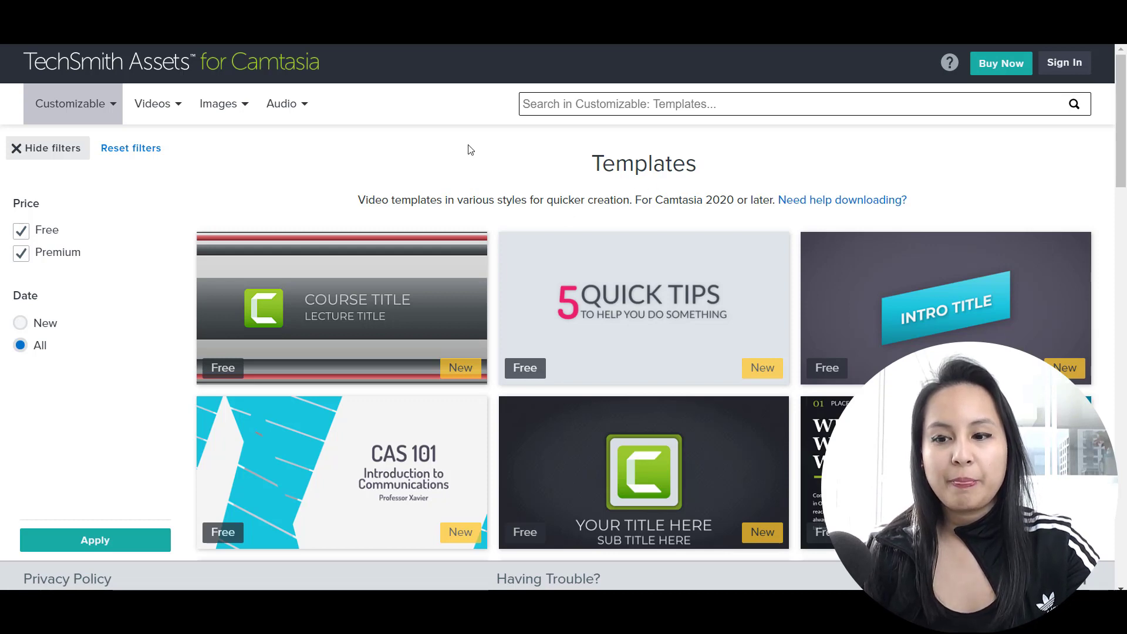
{"action": "scroll", "coordinate": [461, 152], "scroll_direction": "down", "scroll_amount": 1}
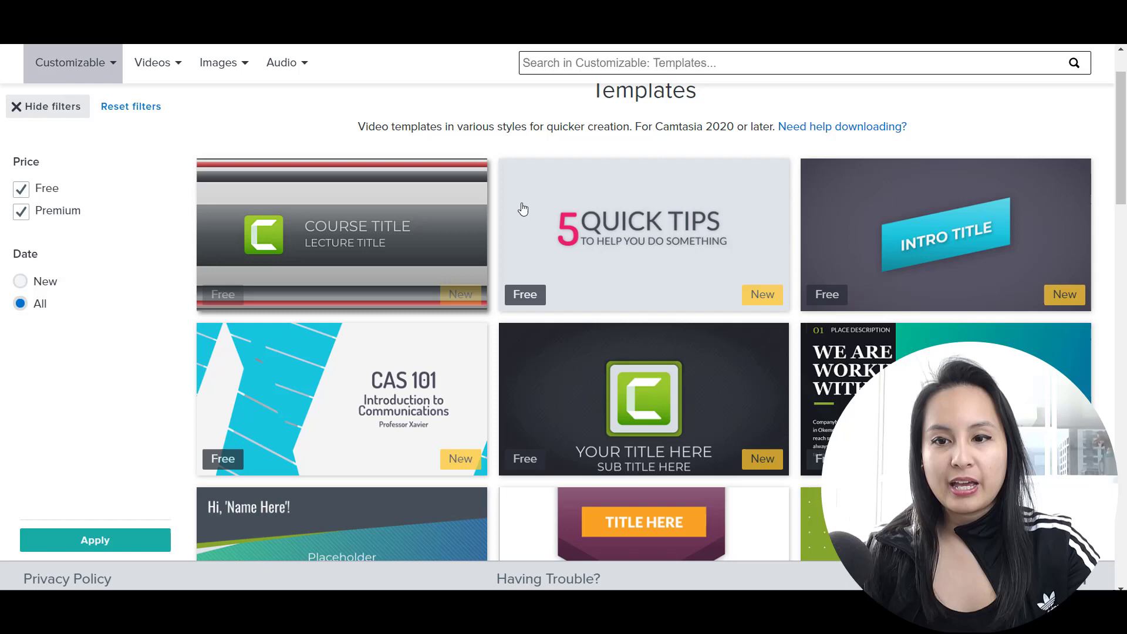
{"action": "scroll", "coordinate": [734, 363], "scroll_direction": "down", "scroll_amount": 2}
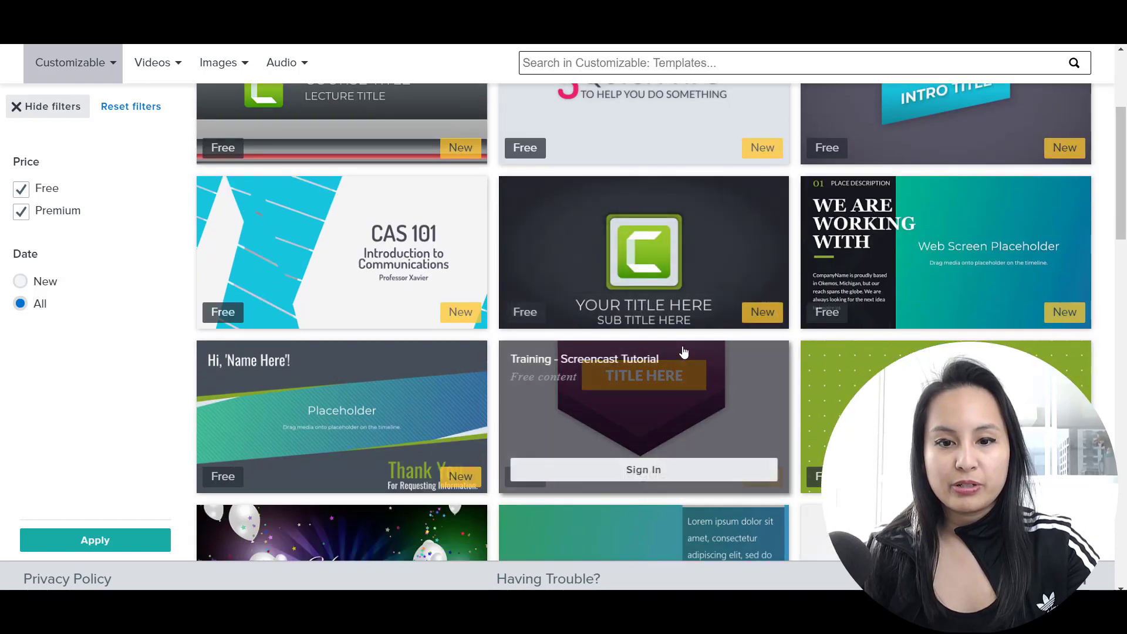
{"action": "scroll", "coordinate": [586, 327], "scroll_direction": "down", "scroll_amount": 1}
{"action": "scroll", "coordinate": [586, 327], "scroll_direction": "down", "scroll_amount": 2}
{"action": "scroll", "coordinate": [793, 317], "scroll_direction": "up", "scroll_amount": 4}
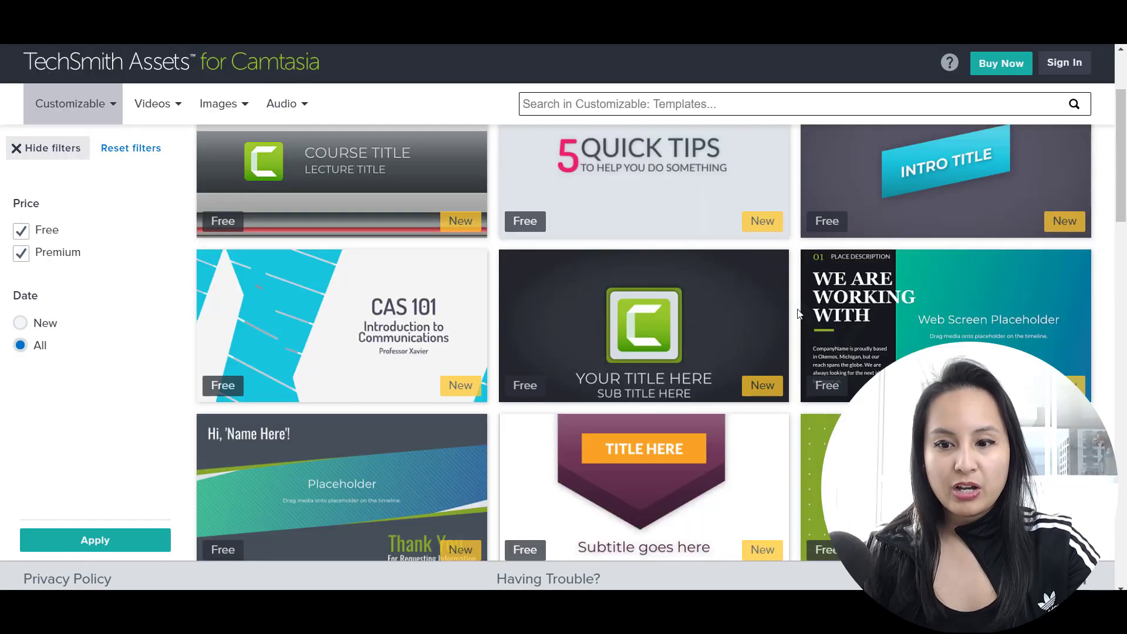
{"action": "scroll", "coordinate": [797, 314], "scroll_direction": "down", "scroll_amount": 1}
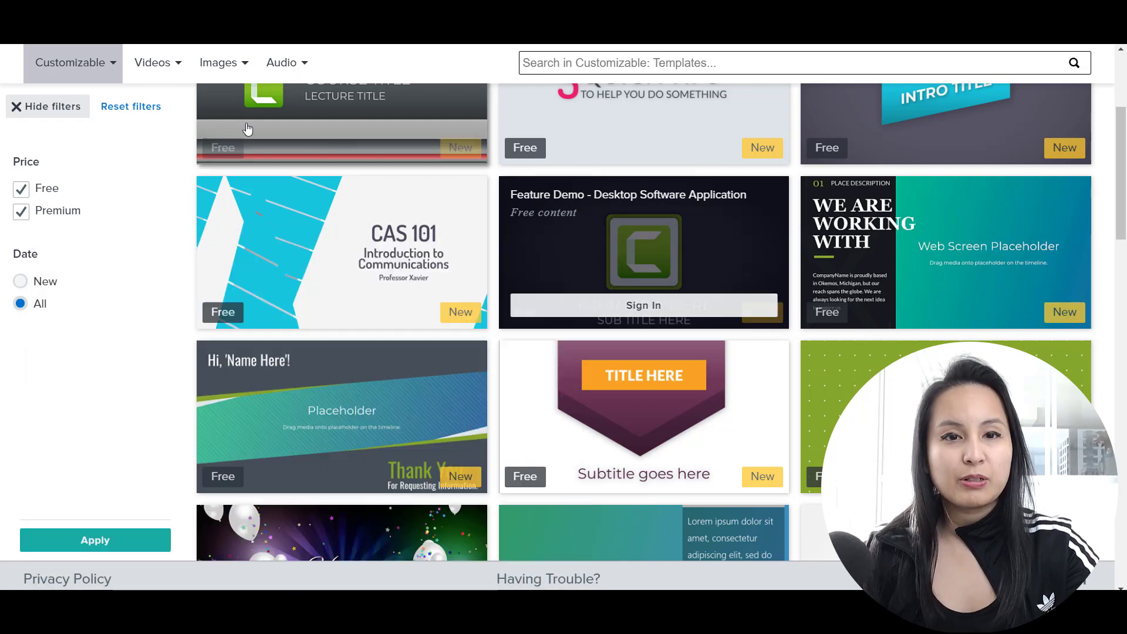
{"action": "scroll", "coordinate": [286, 235], "scroll_direction": "up", "scroll_amount": 2}
{"action": "scroll", "coordinate": [229, 262], "scroll_direction": "down", "scroll_amount": 1}
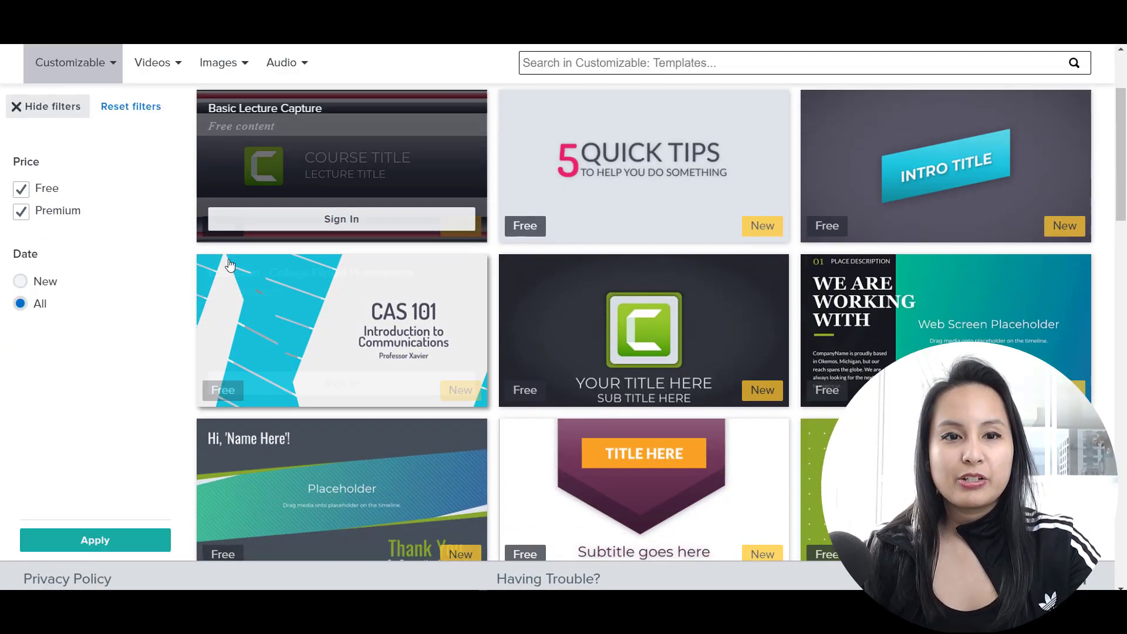
{"action": "scroll", "coordinate": [354, 235], "scroll_direction": "up", "scroll_amount": 1}
{"action": "mouse_move", "coordinate": [360, 233]}
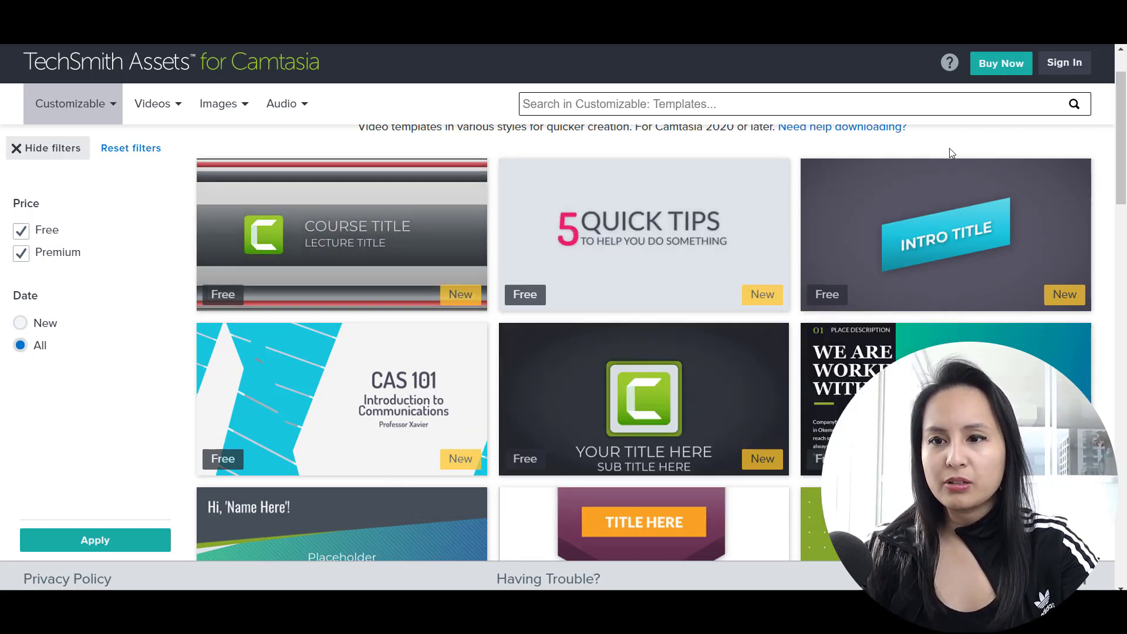
{"action": "mouse_move", "coordinate": [932, 231]}
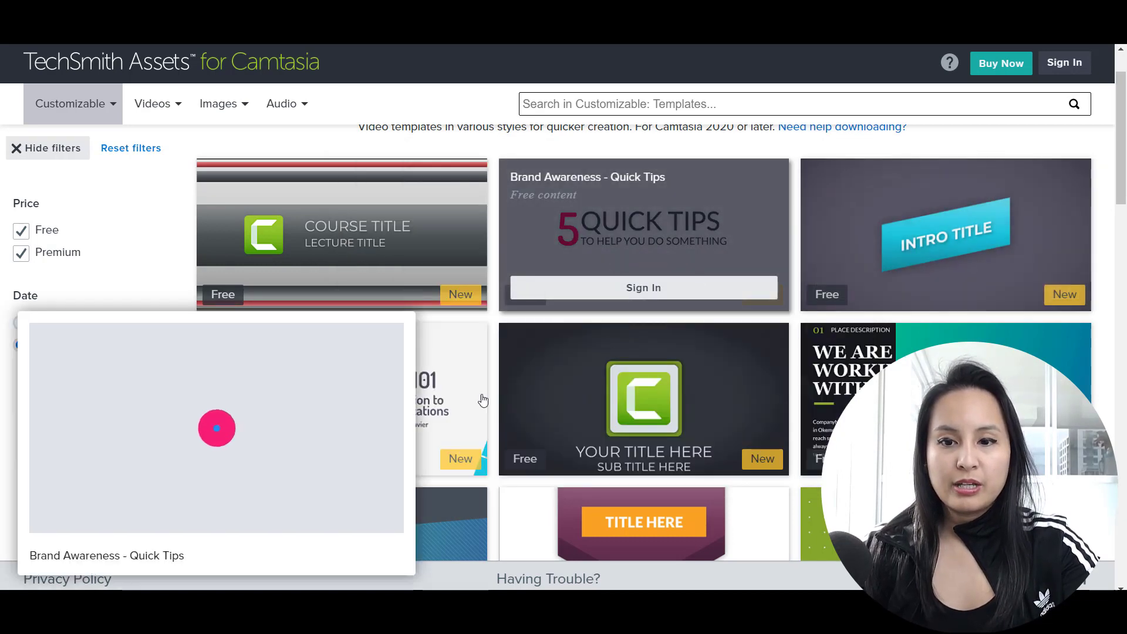
{"action": "mouse_move", "coordinate": [281, 381]}
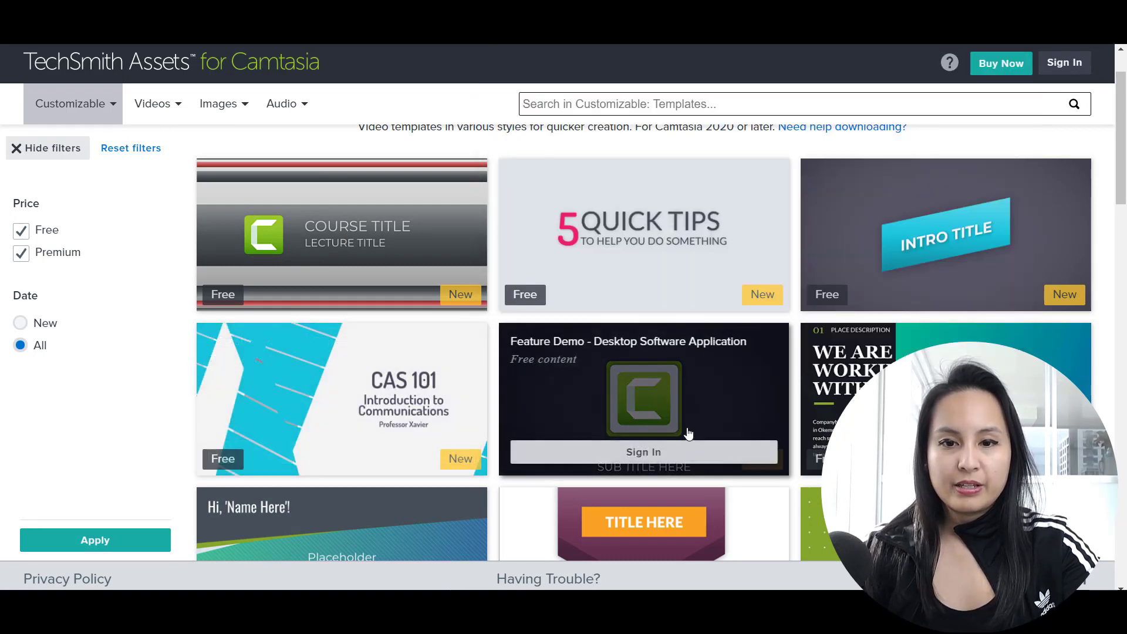
{"action": "mouse_move", "coordinate": [680, 387]}
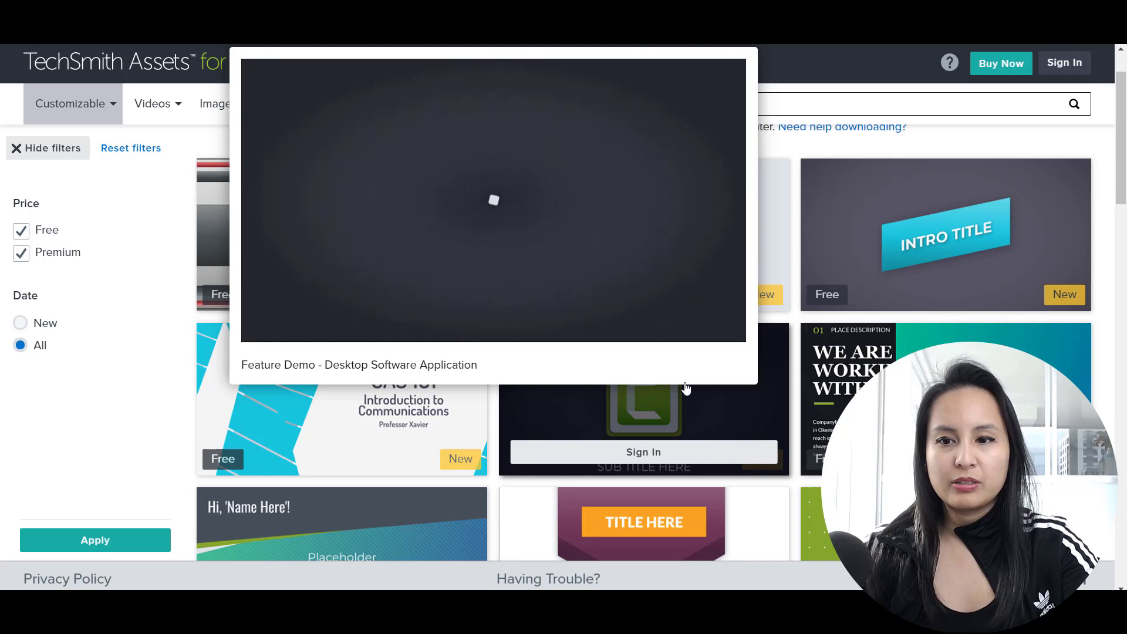
{"action": "mouse_move", "coordinate": [880, 399]}
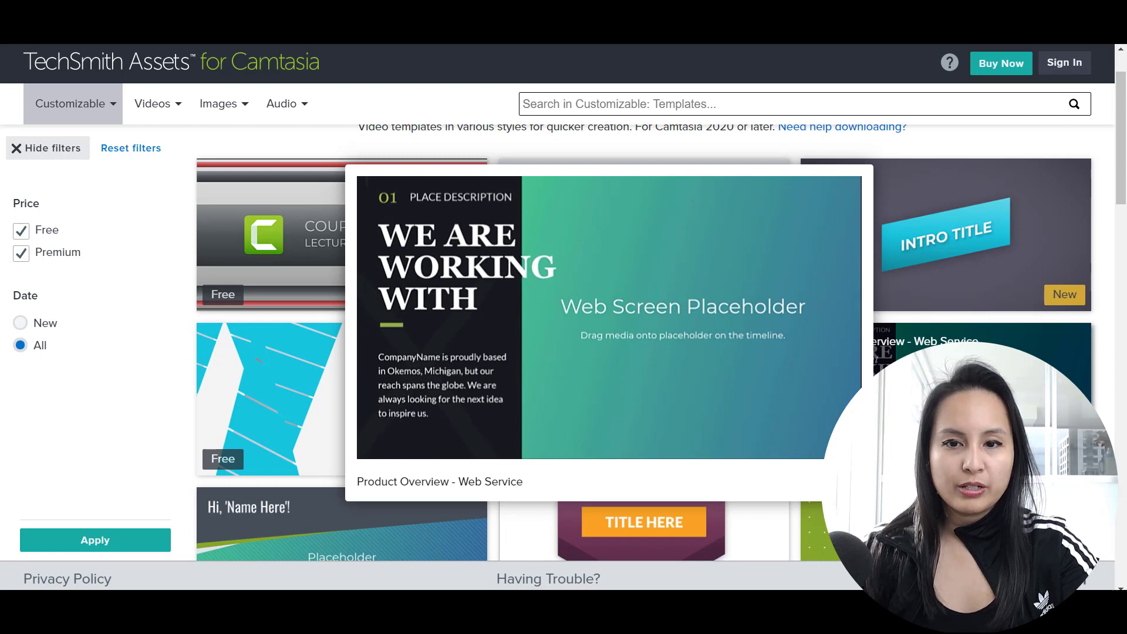
{"action": "scroll", "coordinate": [460, 401], "scroll_direction": "down", "scroll_amount": 3}
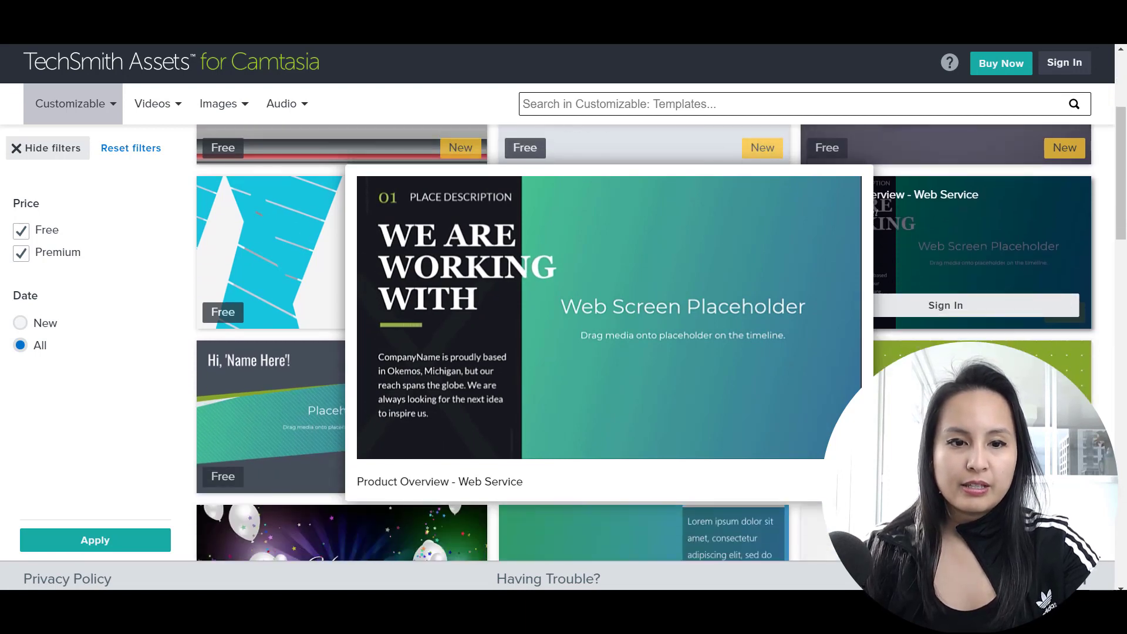
{"action": "mouse_move", "coordinate": [415, 413]}
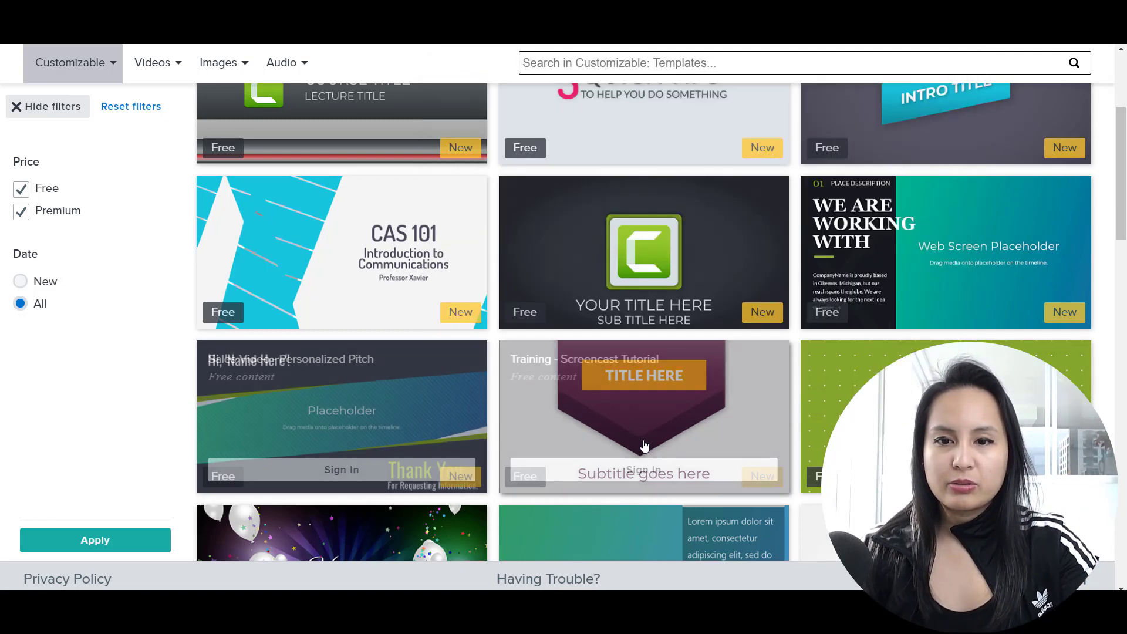
{"action": "mouse_move", "coordinate": [644, 446]}
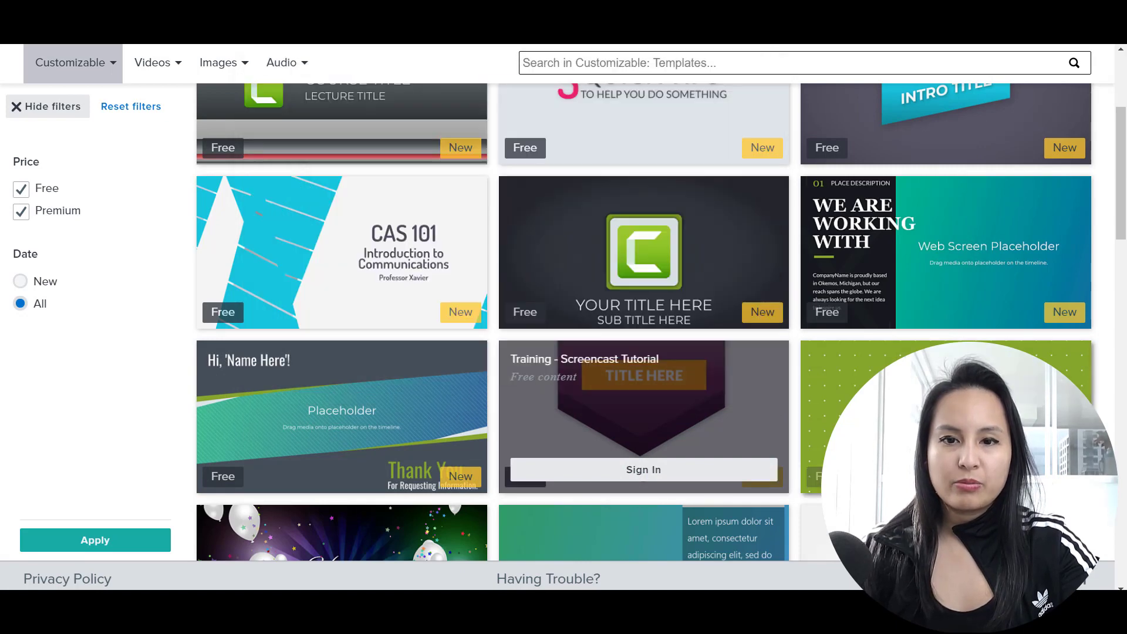
{"action": "mouse_move", "coordinate": [822, 388]}
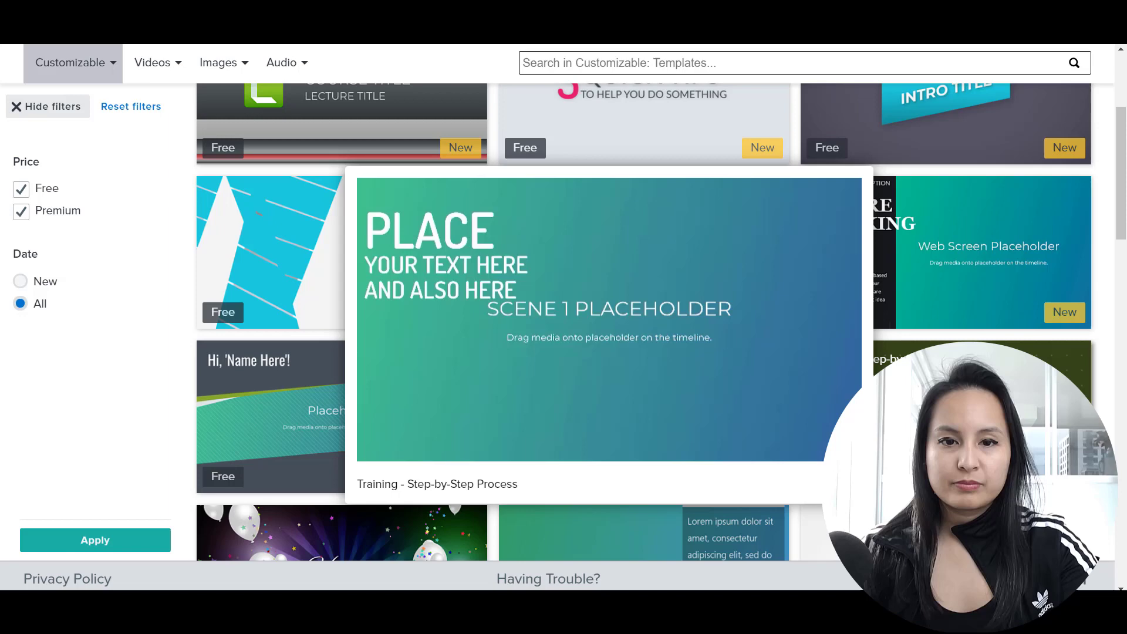
{"action": "mouse_move", "coordinate": [246, 353]}
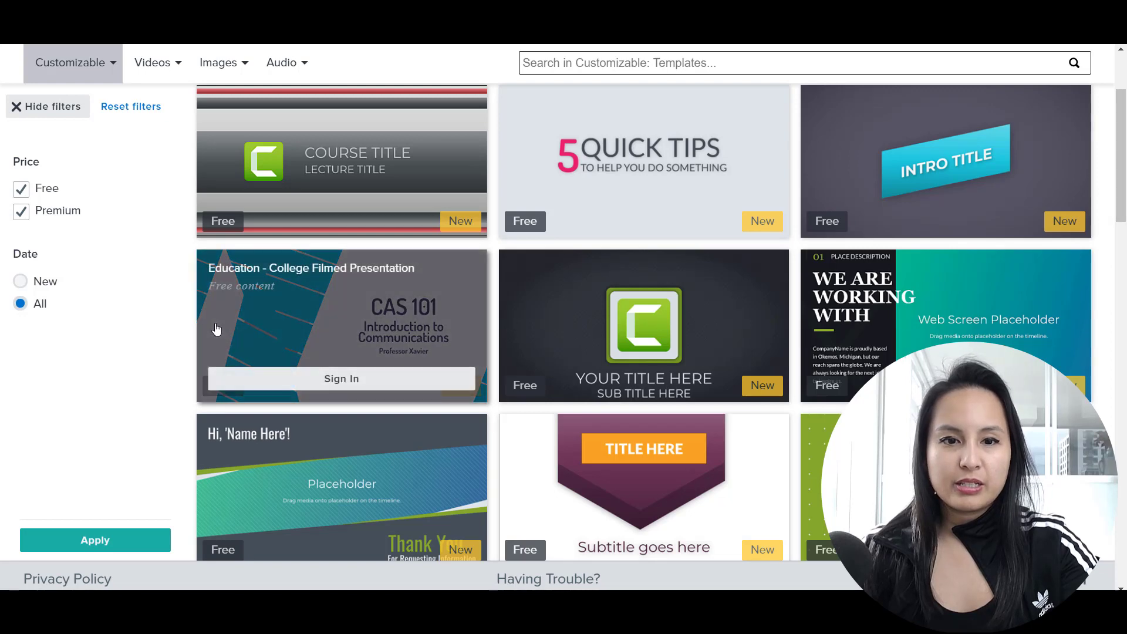
{"action": "mouse_move", "coordinate": [215, 324]}
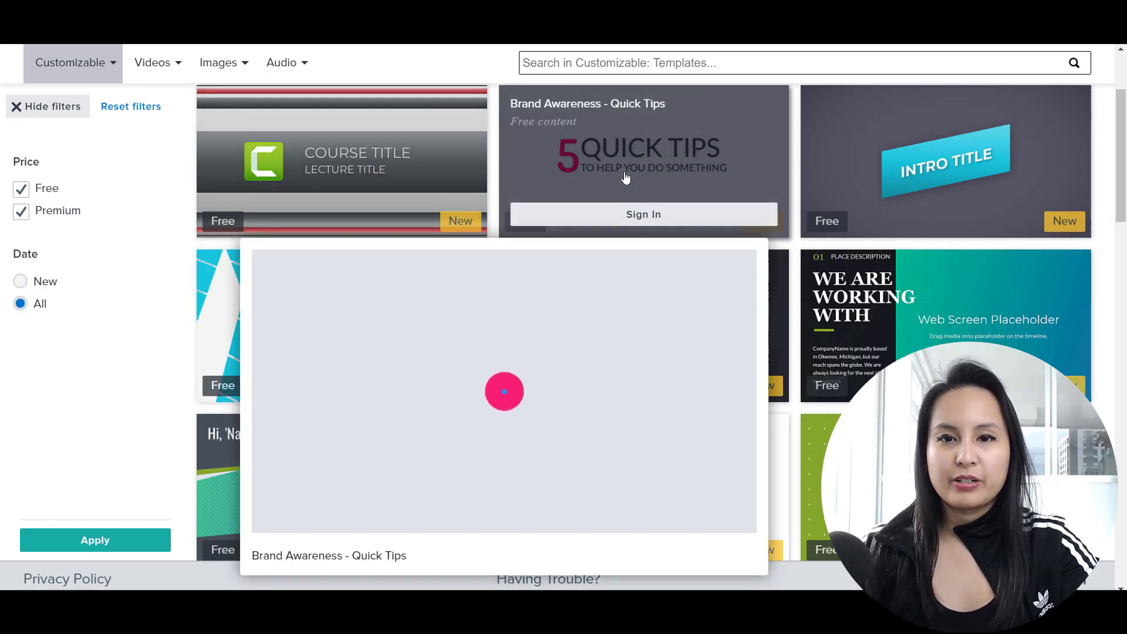
{"action": "scroll", "coordinate": [625, 182], "scroll_direction": "up", "scroll_amount": 1}
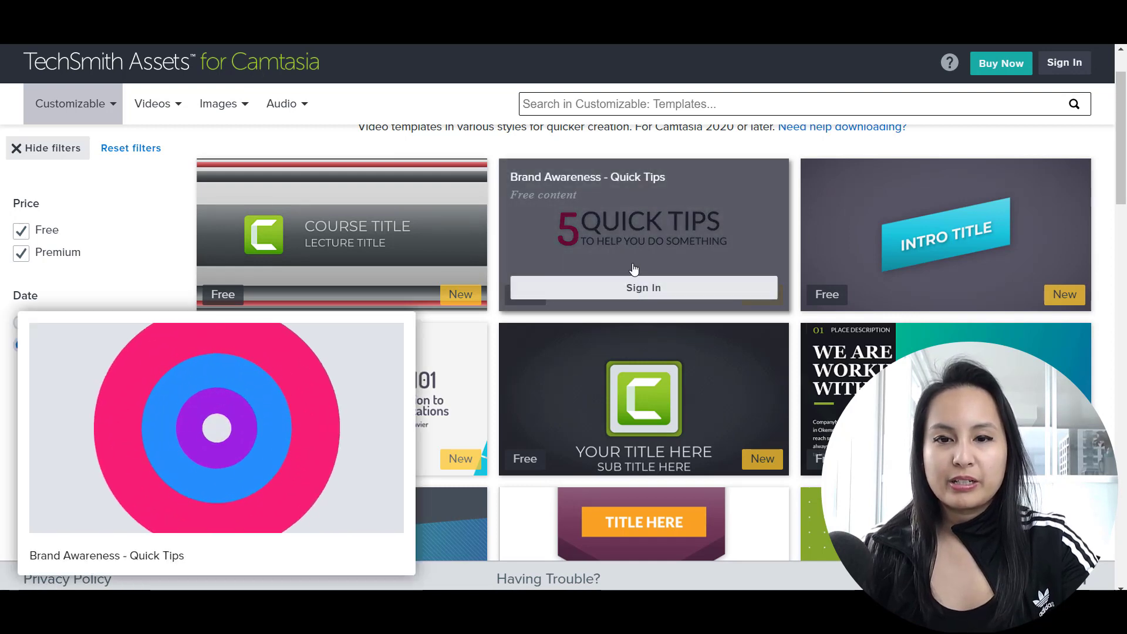
Step: Sign in, download Brand_Awareness_Quick_Tips.campackage from its template page, and open it in Camtasia
{"action": "left_click", "coordinate": [633, 265]}
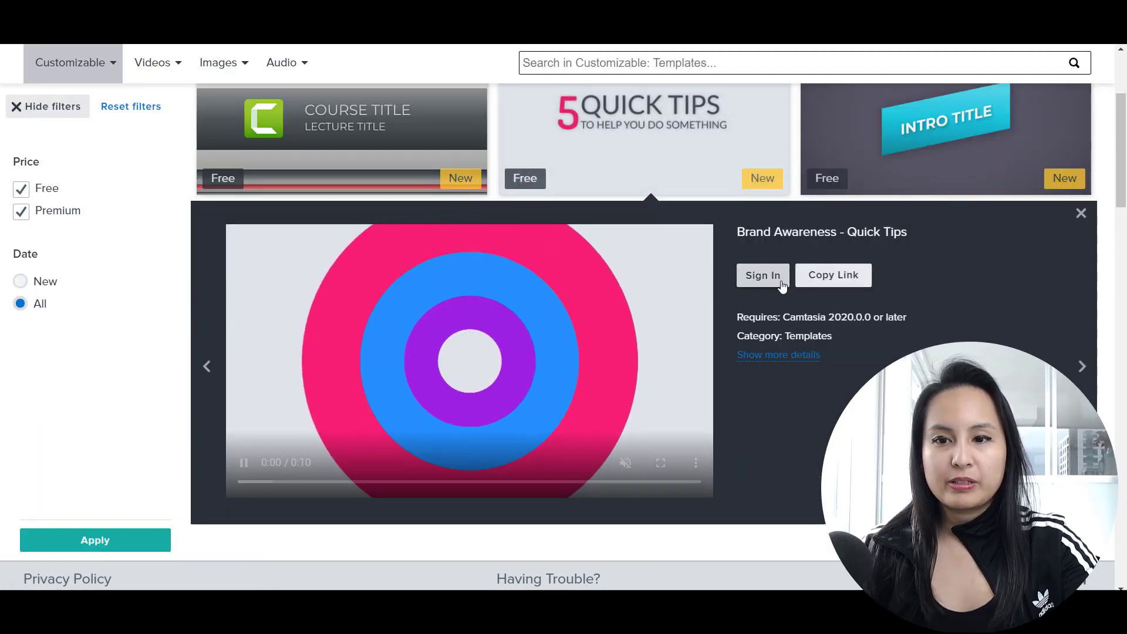
{"action": "left_click", "coordinate": [777, 274]}
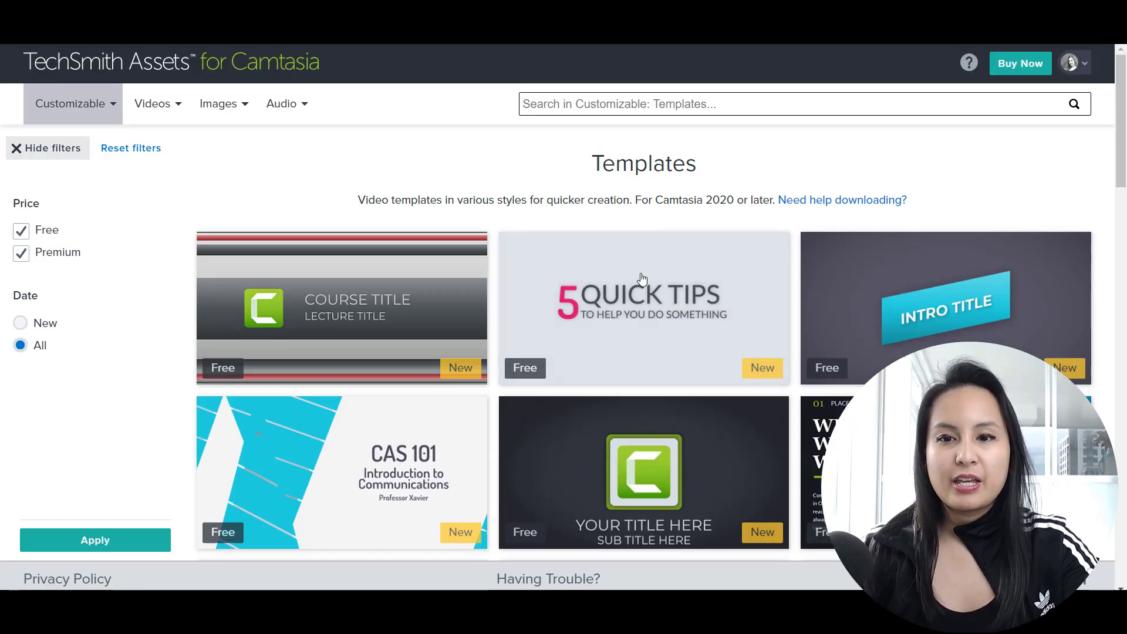
{"action": "mouse_move", "coordinate": [649, 311]}
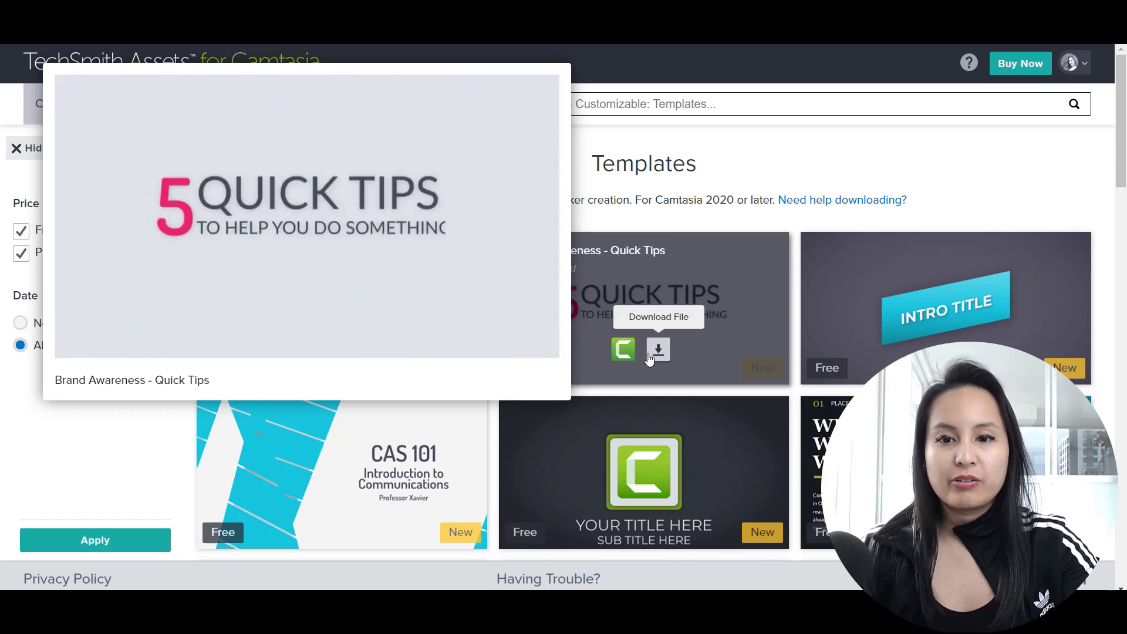
{"action": "left_click", "coordinate": [658, 351]}
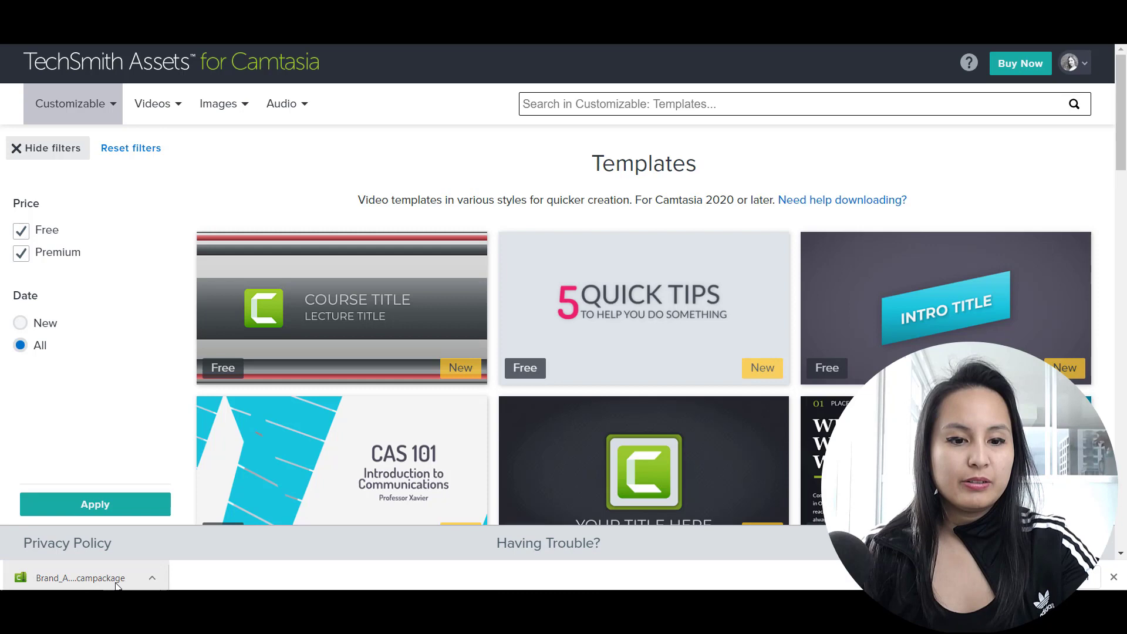
{"action": "left_click", "coordinate": [151, 580]}
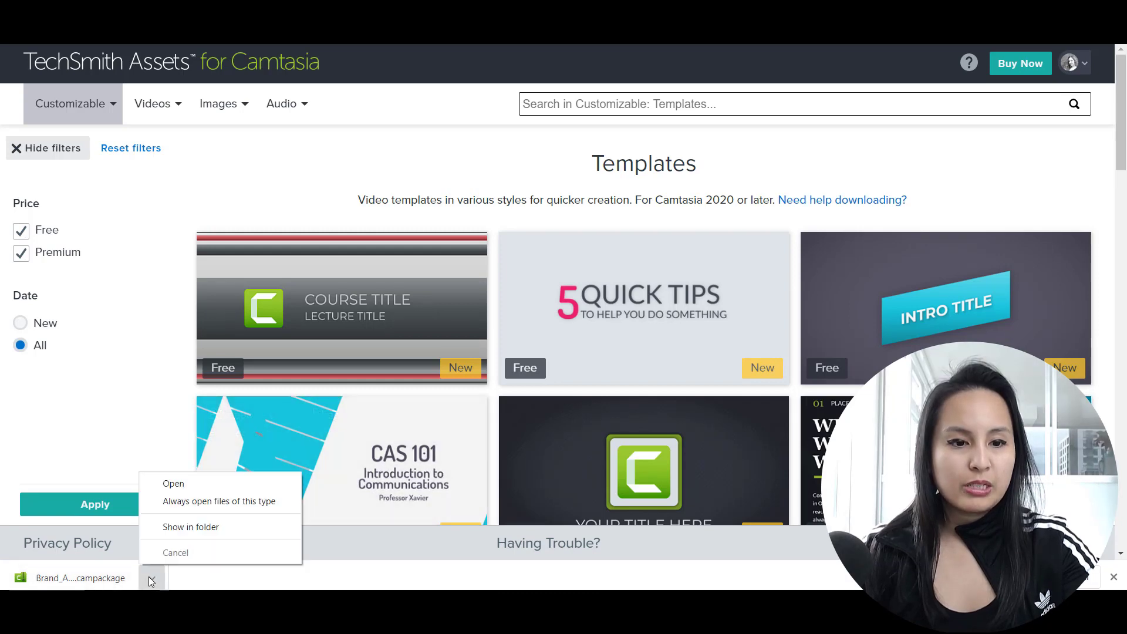
{"action": "left_click", "coordinate": [164, 484]}
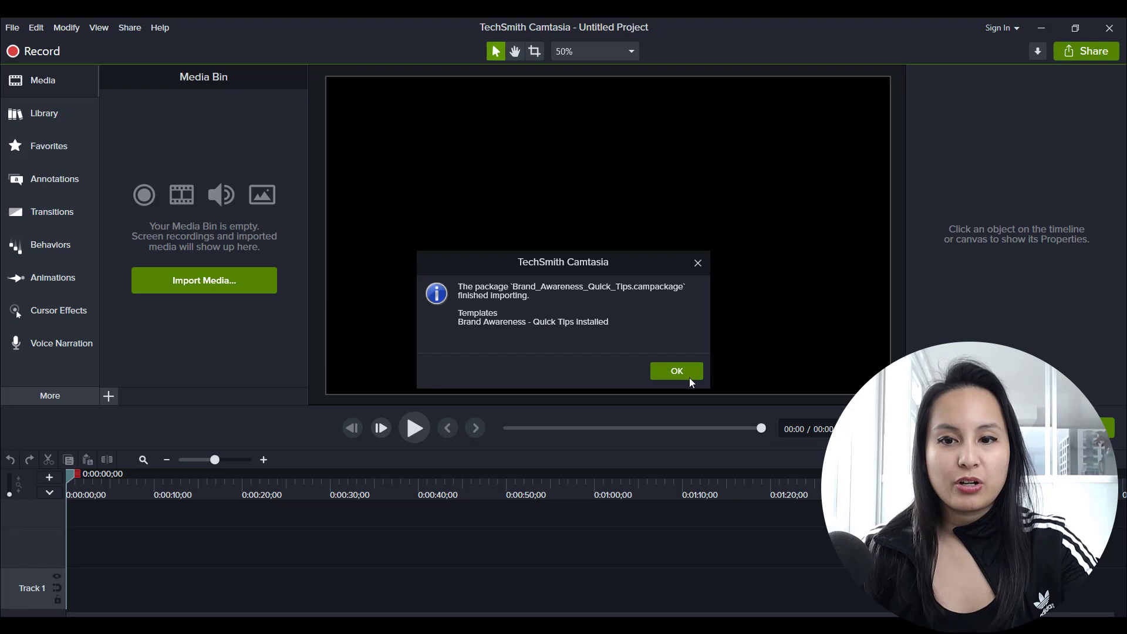
Step: Confirm the finished import and reopen File > Manage Templates to see Brand Awareness - Quick Tips
{"action": "left_click", "coordinate": [669, 378]}
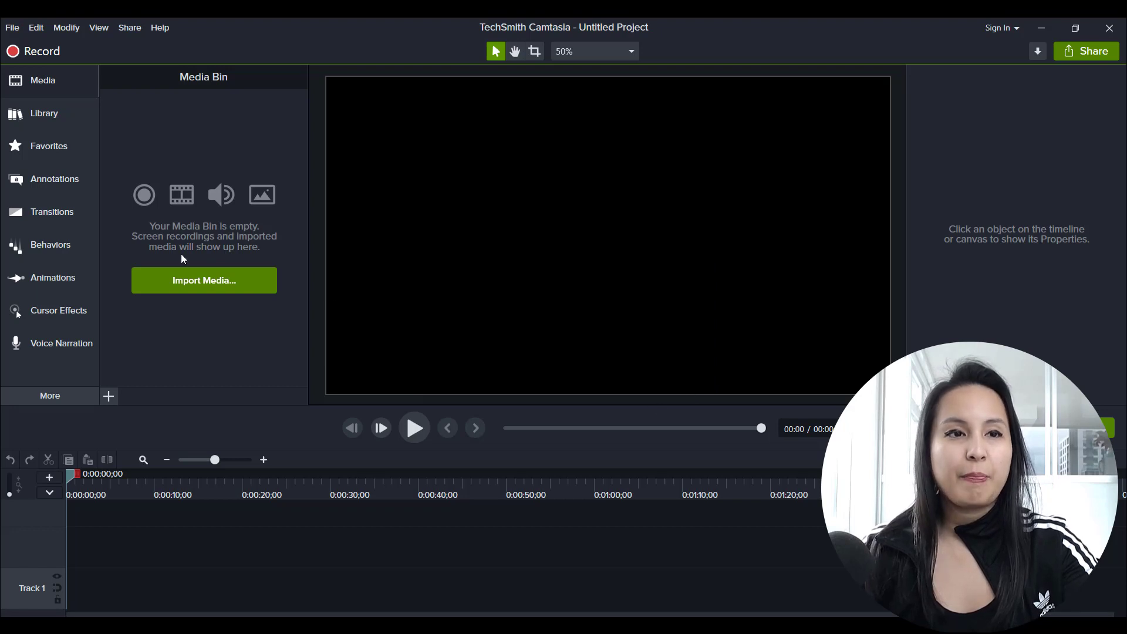
{"action": "left_click", "coordinate": [11, 29]}
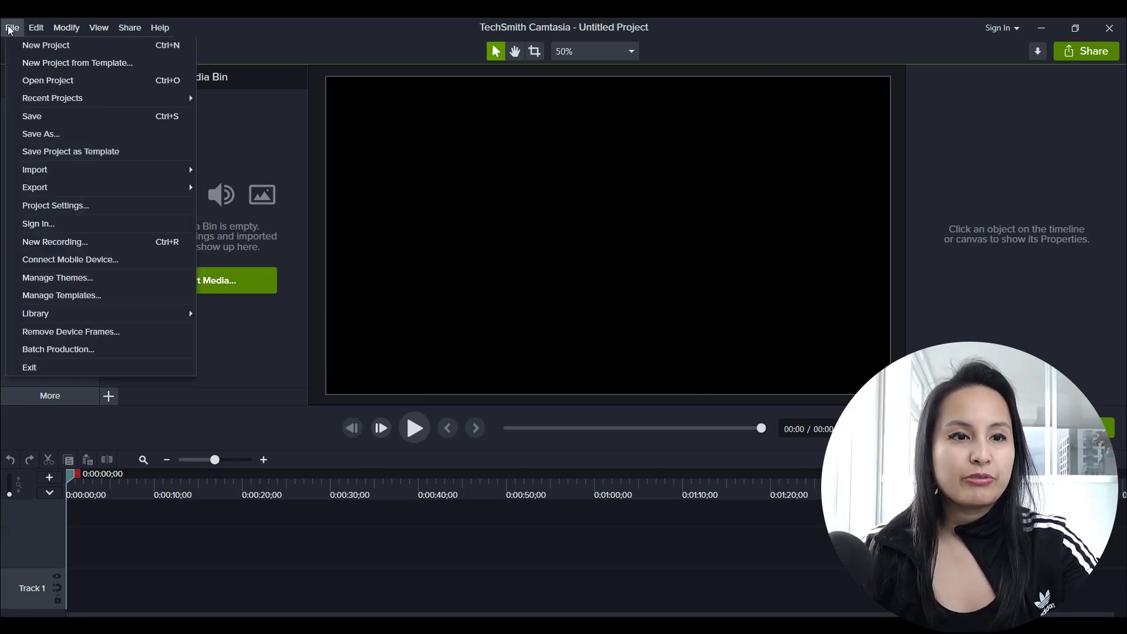
{"action": "left_click", "coordinate": [52, 294]}
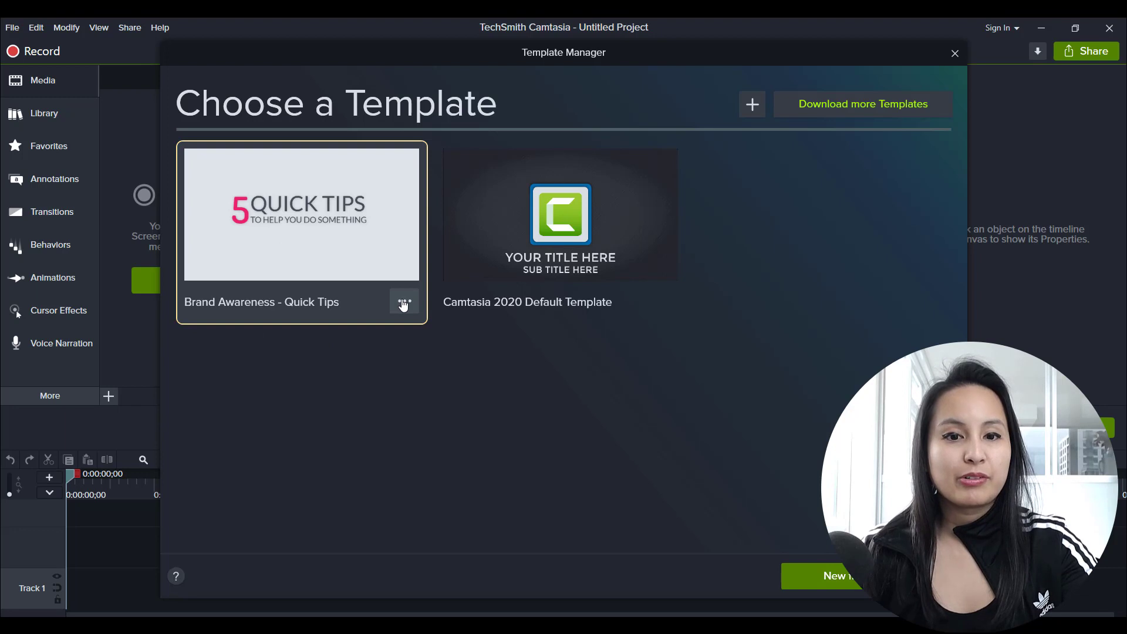
Step: Open and dismiss the Brand Awareness - Quick Tips card's options menu
{"action": "left_click", "coordinate": [408, 304]}
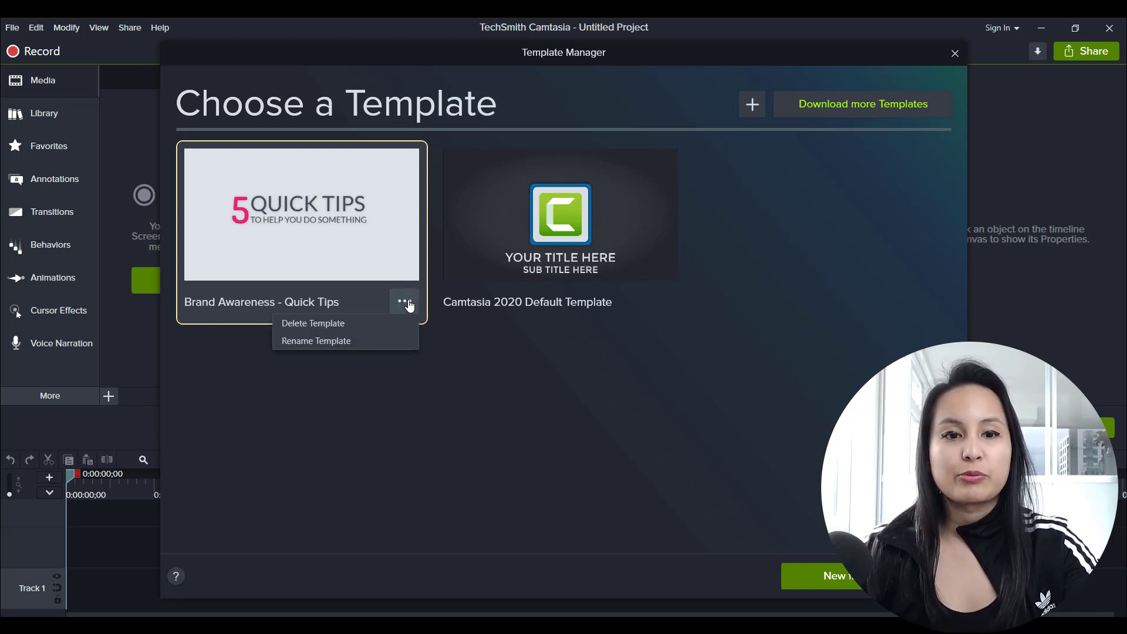
{"action": "left_click", "coordinate": [486, 435]}
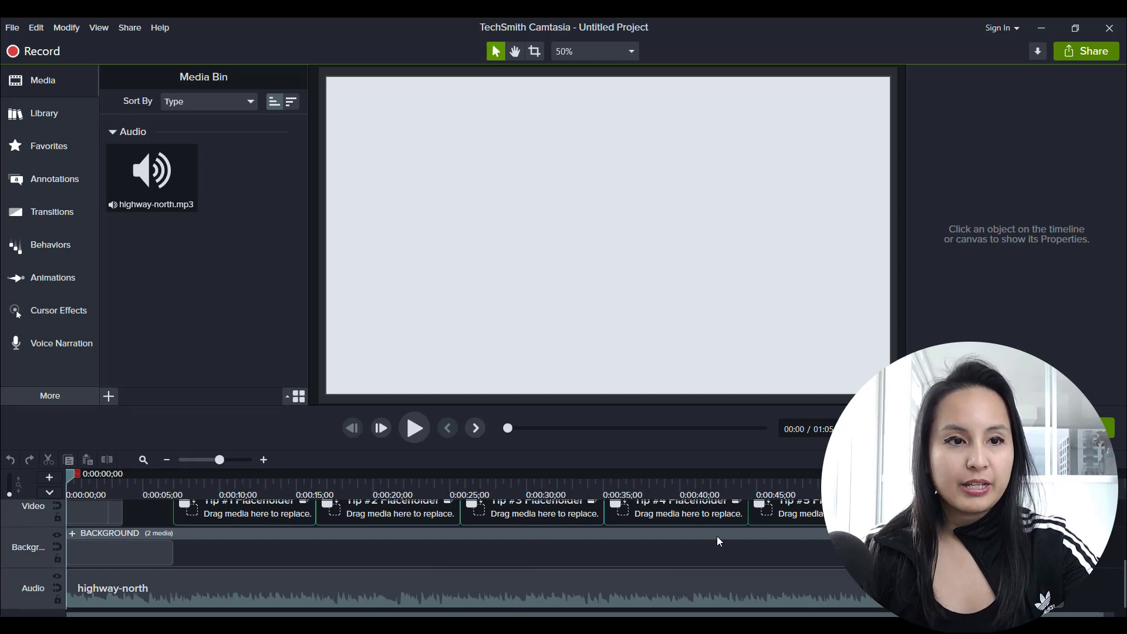
{"action": "key", "text": "XF86AudioLowerVolume"}
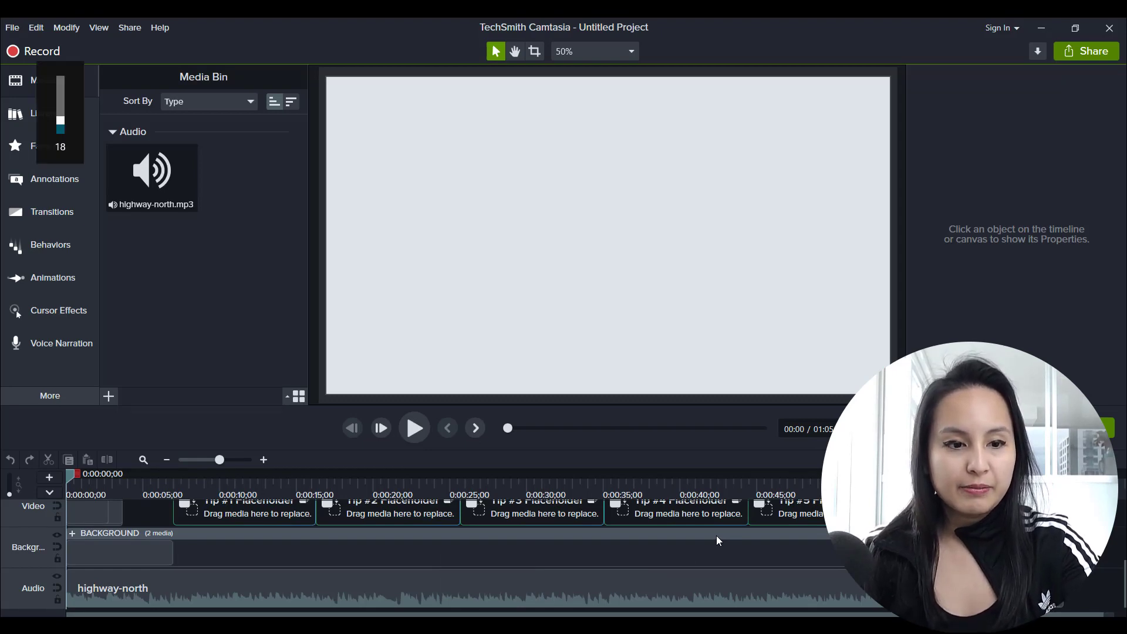
{"action": "key", "text": "space"}
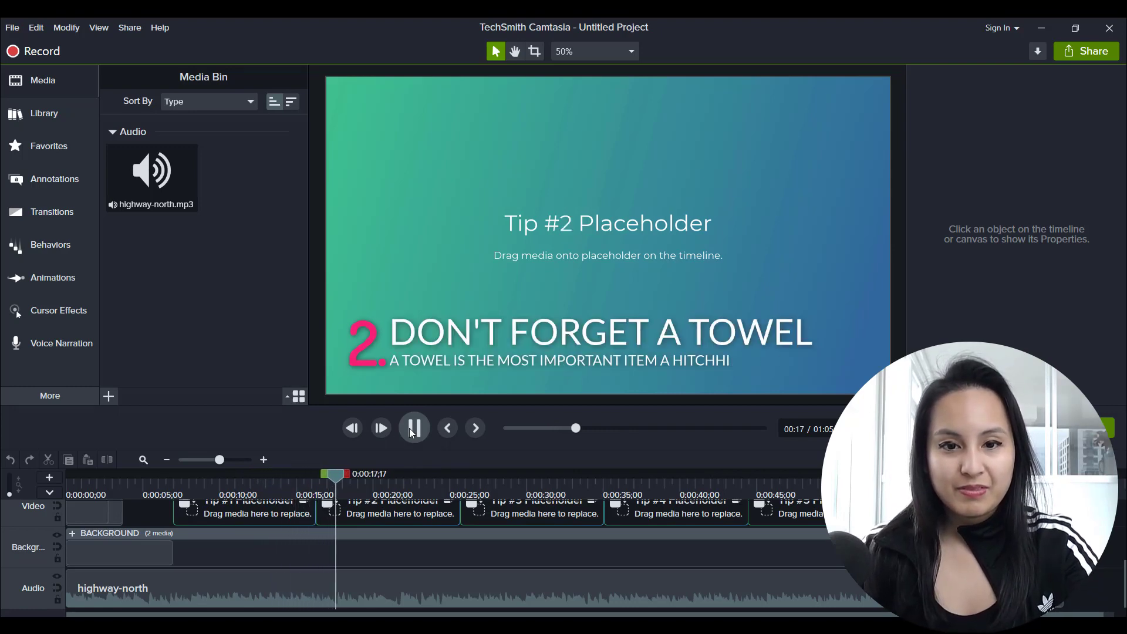
{"action": "left_click", "coordinate": [413, 433]}
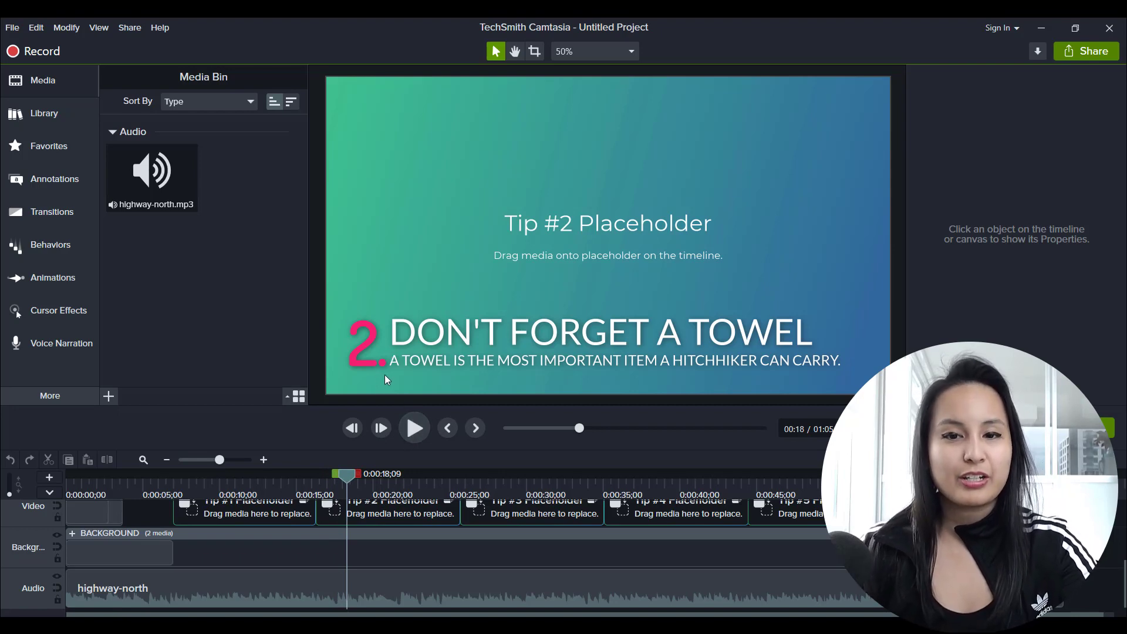
Step: Return the playhead to the project start and scroll through the template's timeline tracks
{"action": "key", "text": "ctrl+Home"}
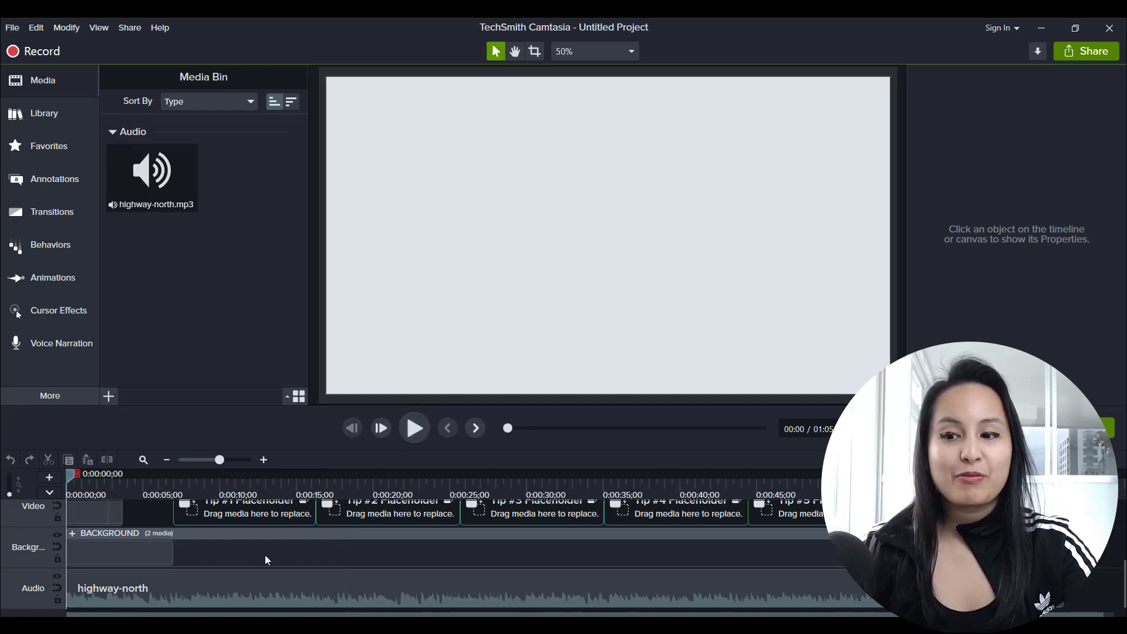
{"action": "scroll", "coordinate": [266, 554], "scroll_direction": "up", "scroll_amount": 3}
{"action": "scroll", "coordinate": [267, 557], "scroll_direction": "up", "scroll_amount": 2}
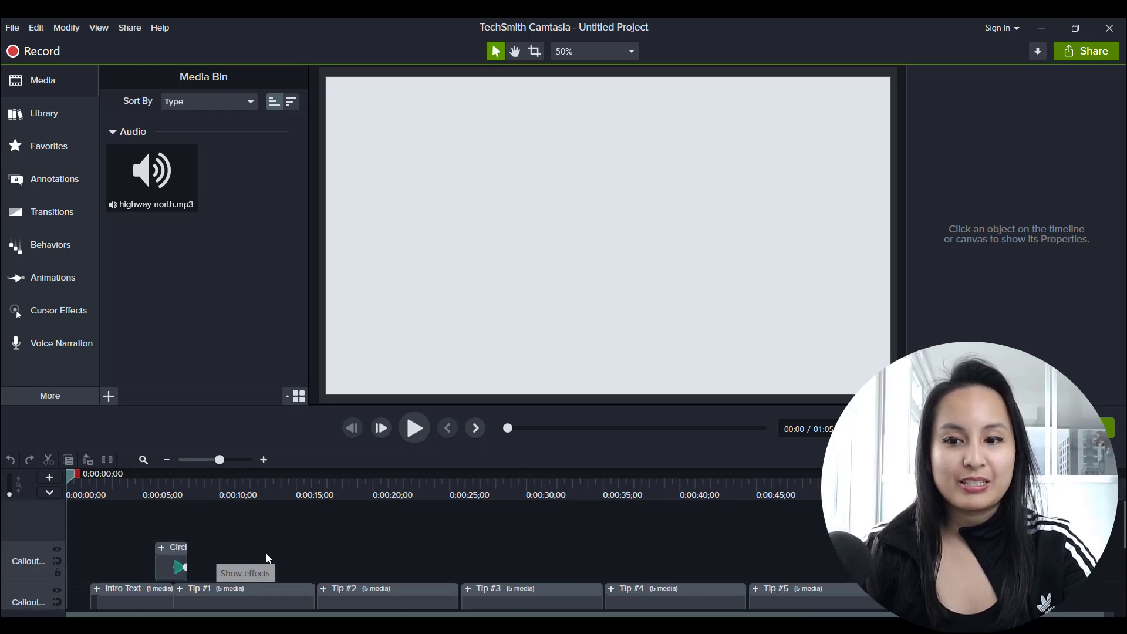
{"action": "scroll", "coordinate": [267, 558], "scroll_direction": "down", "scroll_amount": 2}
{"action": "scroll", "coordinate": [266, 557], "scroll_direction": "up", "scroll_amount": 1}
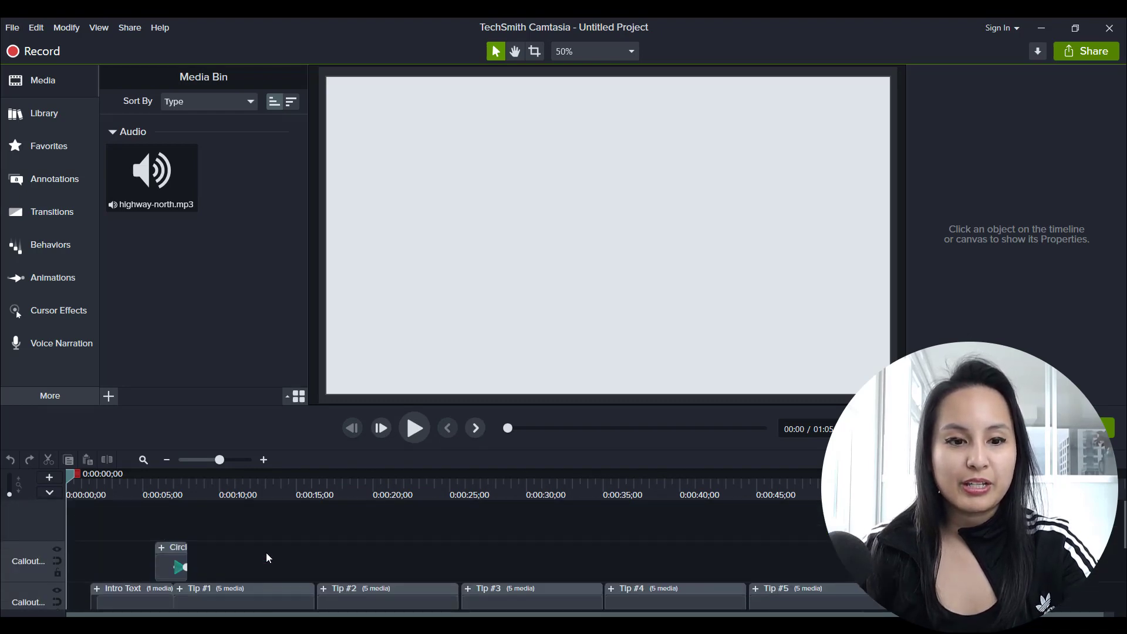
{"action": "scroll", "coordinate": [266, 557], "scroll_direction": "down", "scroll_amount": 3}
{"action": "scroll", "coordinate": [326, 555], "scroll_direction": "up", "scroll_amount": 1}
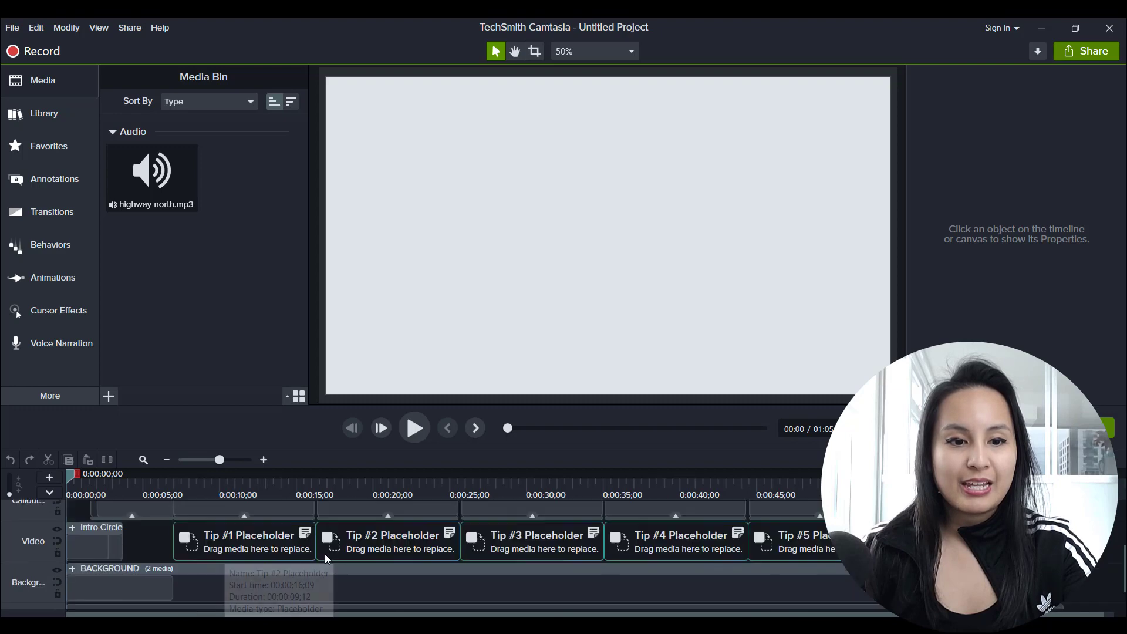
{"action": "scroll", "coordinate": [324, 554], "scroll_direction": "up", "scroll_amount": 2}
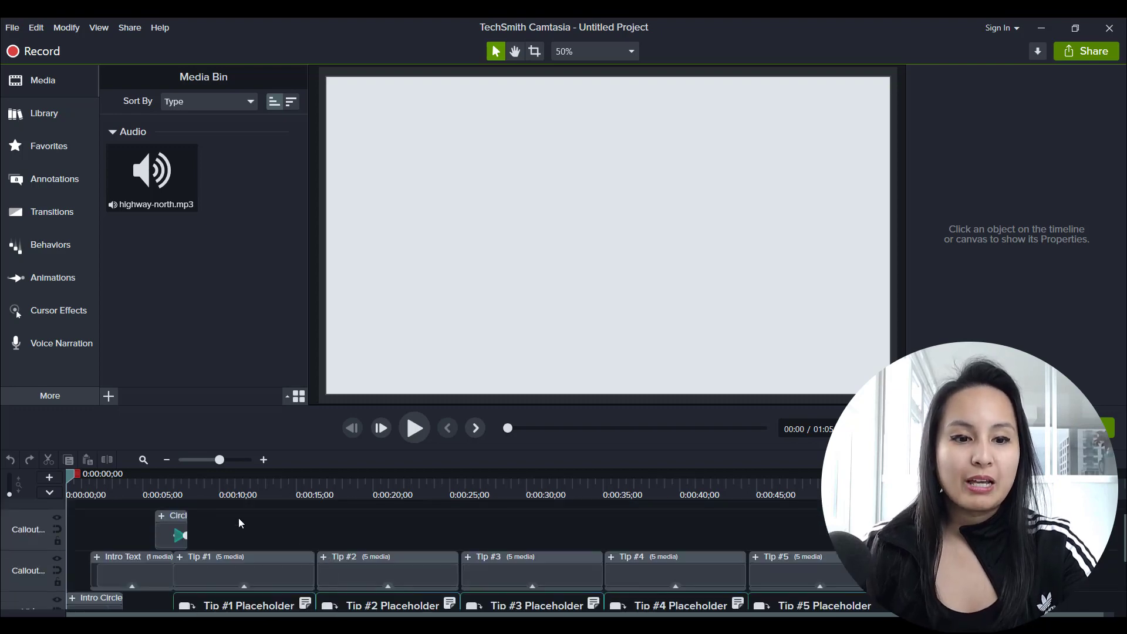
{"action": "scroll", "coordinate": [238, 518], "scroll_direction": "down", "scroll_amount": 3}
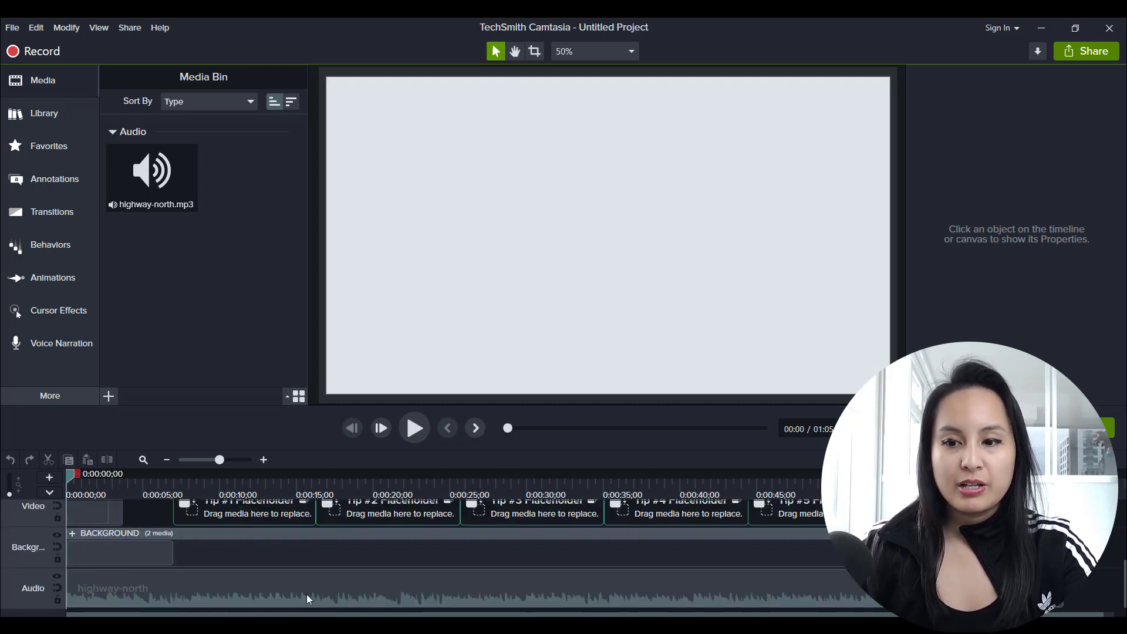
Step: Check the highway-north music clip's Gain, then move the preview to the Tip #1 towel slide
{"action": "left_click", "coordinate": [303, 595]}
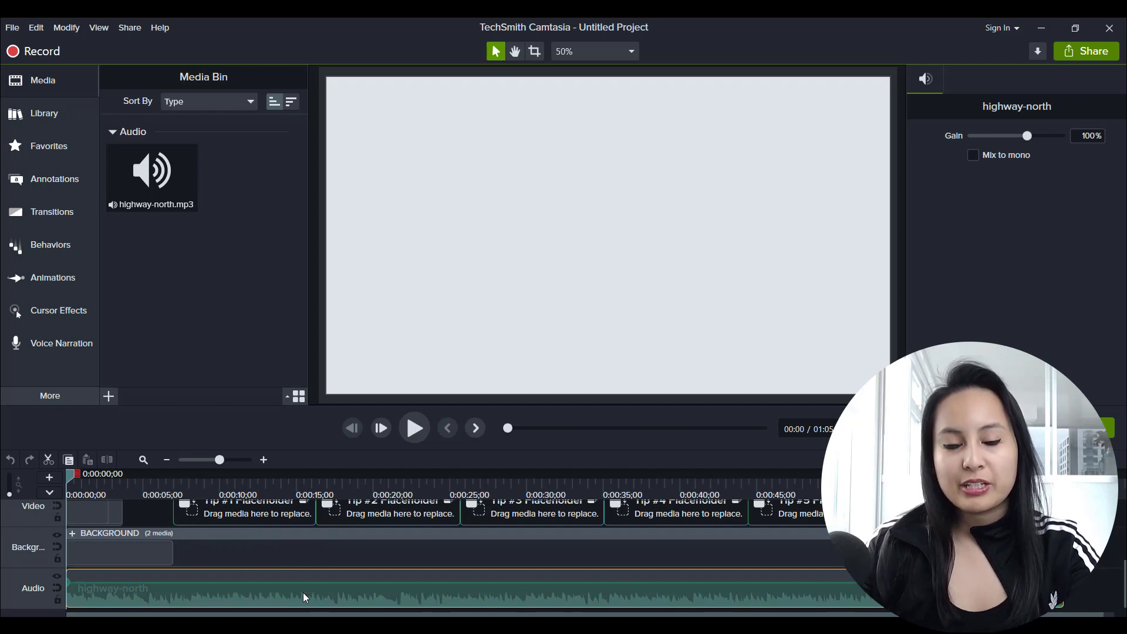
{"action": "scroll", "coordinate": [303, 593], "scroll_direction": "up", "scroll_amount": 3}
{"action": "scroll", "coordinate": [179, 573], "scroll_direction": "down", "scroll_amount": 3}
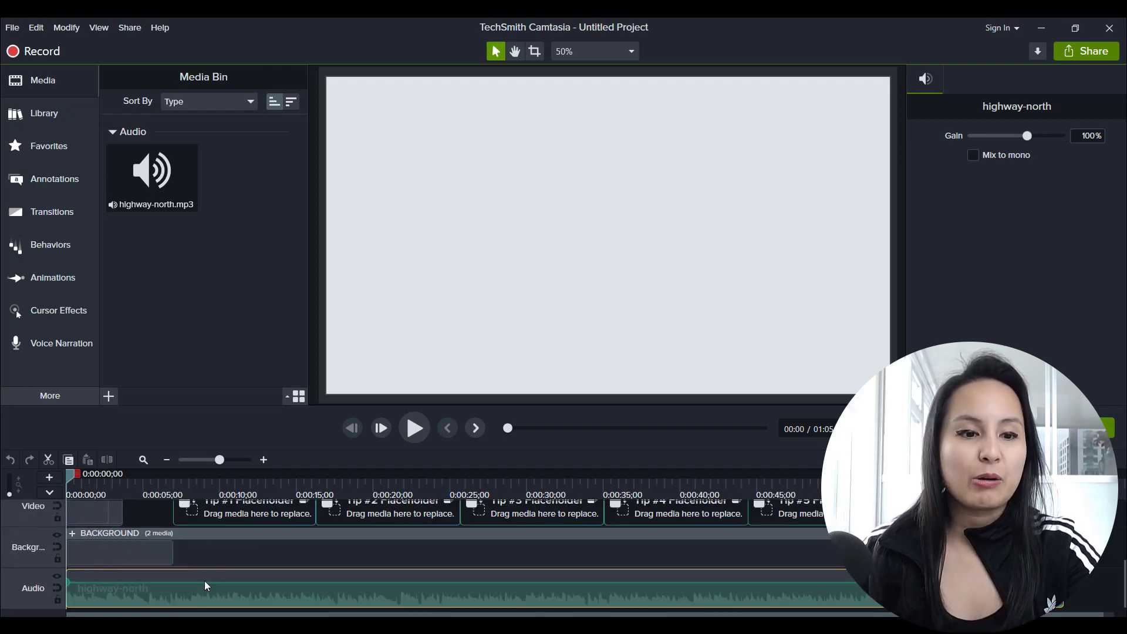
{"action": "scroll", "coordinate": [241, 558], "scroll_direction": "up", "scroll_amount": 2}
{"action": "left_click", "coordinate": [206, 482]}
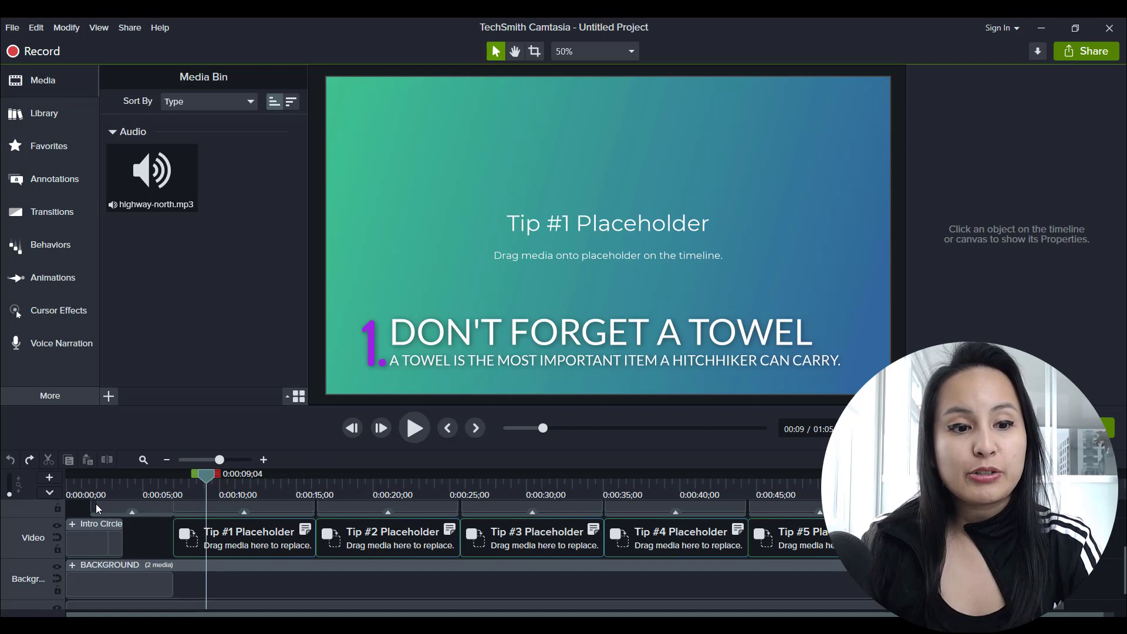
Step: Scrub the intro to about 0:00:05 so the 5 QUICK TIPS title card shows
{"action": "left_click", "coordinate": [78, 486]}
{"action": "left_click_drag", "start_coordinate": [78, 486], "coordinate": [143, 498]}
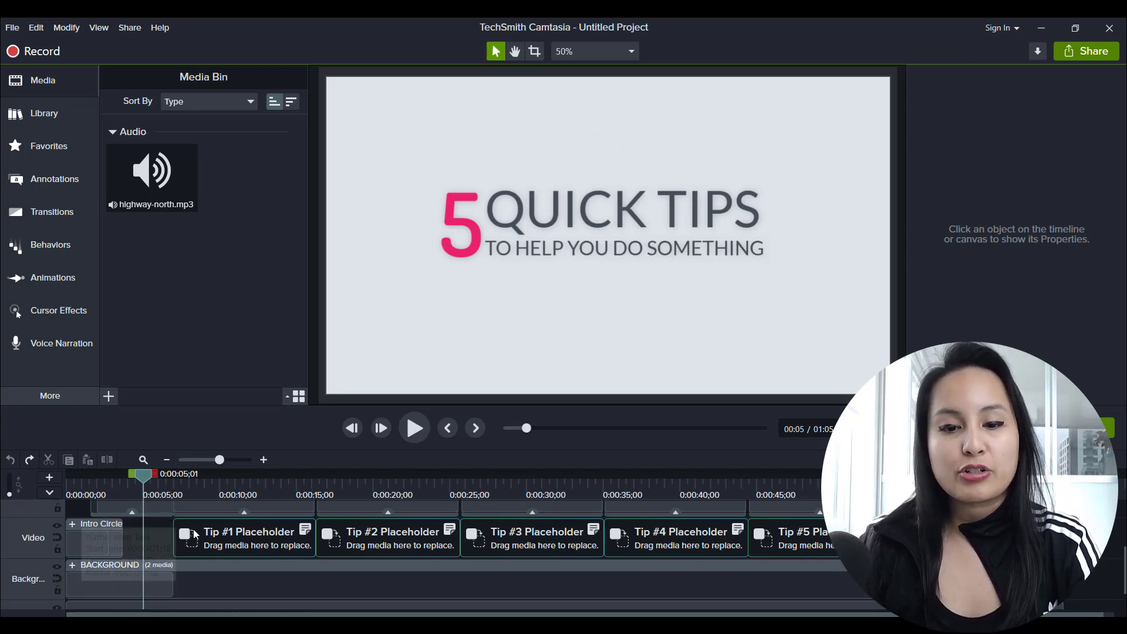
{"action": "scroll", "coordinate": [218, 512], "scroll_direction": "up", "scroll_amount": 3}
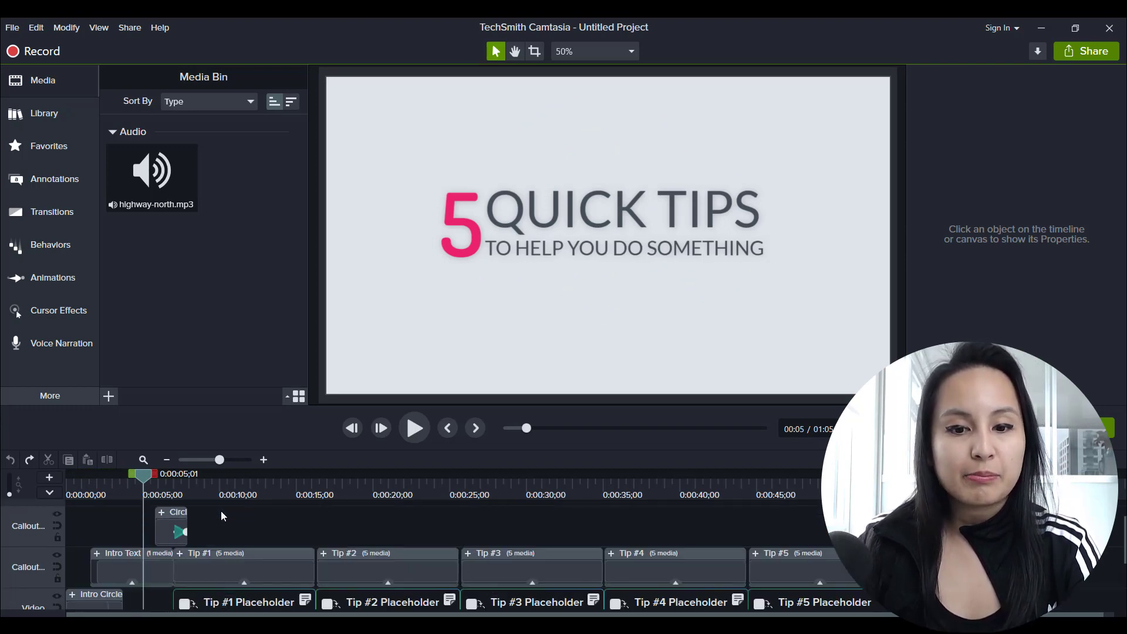
{"action": "scroll", "coordinate": [220, 515], "scroll_direction": "down", "scroll_amount": 1}
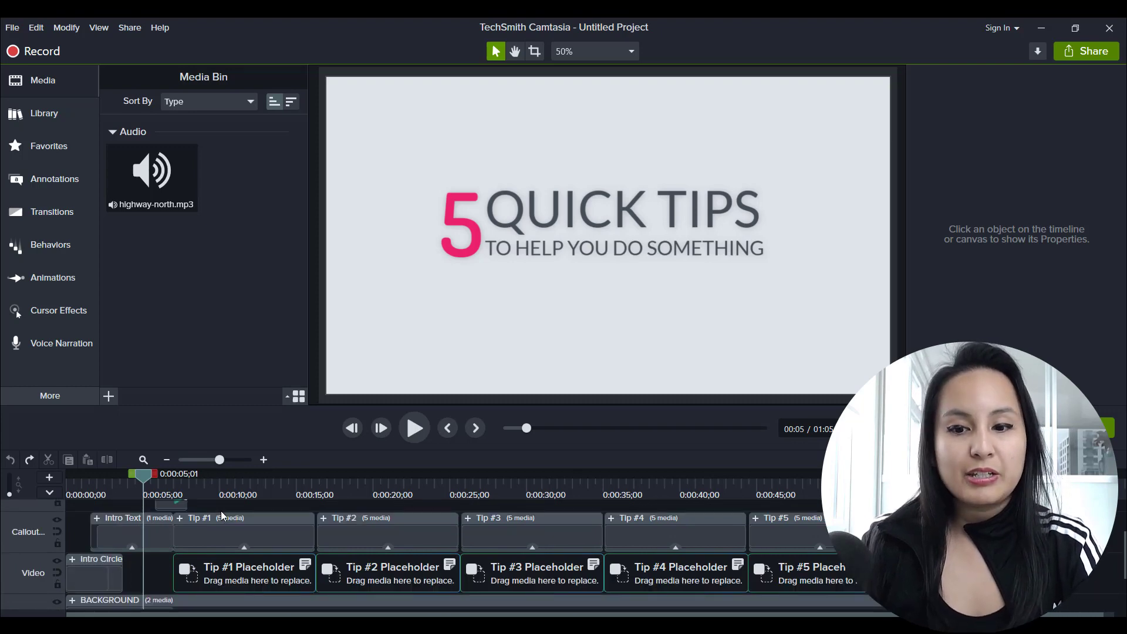
{"action": "scroll", "coordinate": [220, 511], "scroll_direction": "down", "scroll_amount": 2}
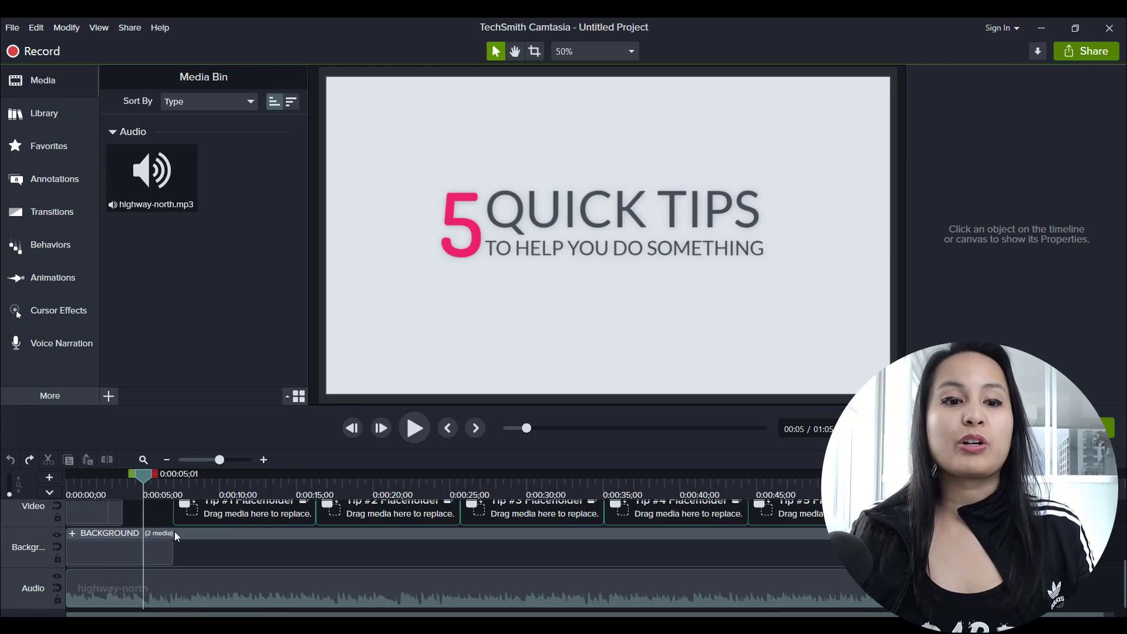
{"action": "scroll", "coordinate": [175, 533], "scroll_direction": "up", "scroll_amount": 2}
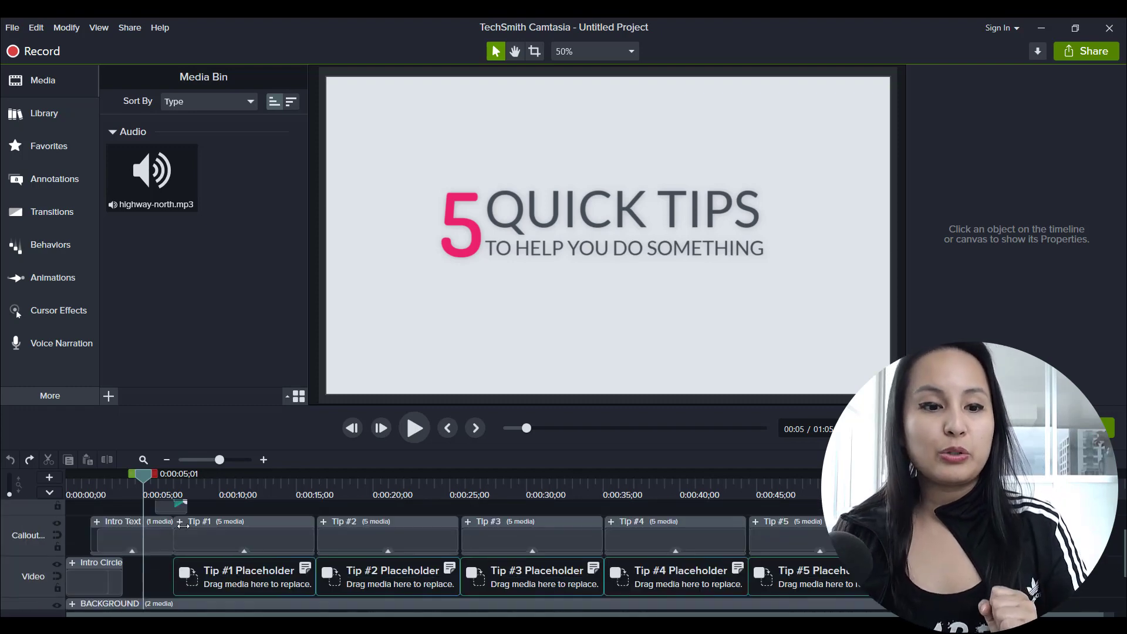
Step: Select Intro Text to show Number 5, Title QUICK TIPS and Description TO HELP YOU DO SOMETHING
{"action": "left_click", "coordinate": [203, 581]}
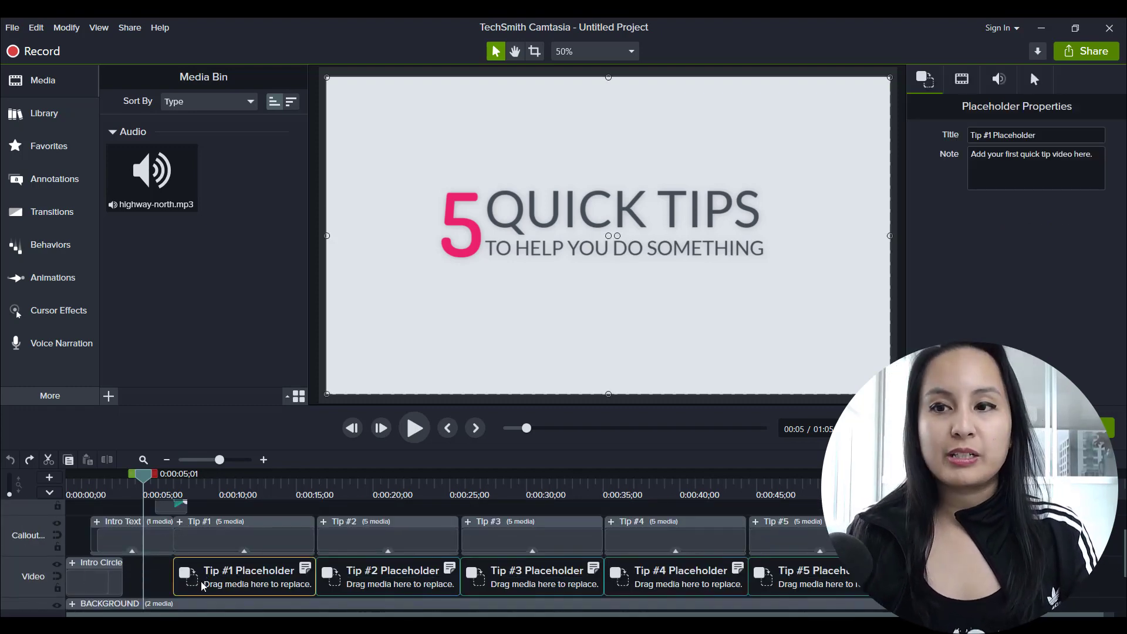
{"action": "left_click", "coordinate": [221, 491]}
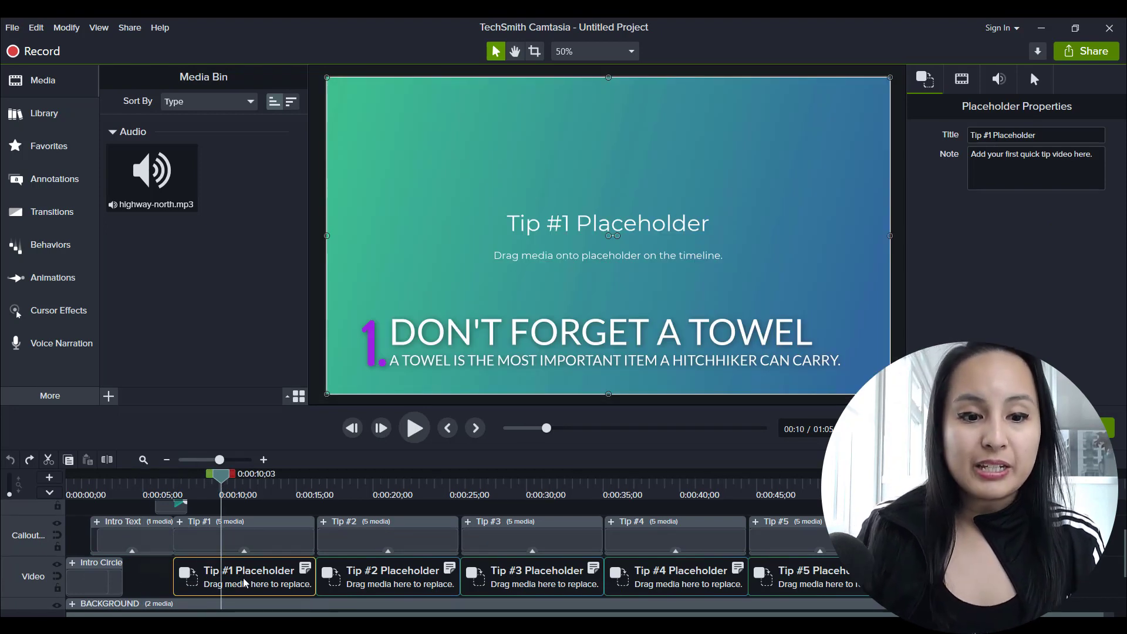
{"action": "left_click", "coordinate": [97, 536]}
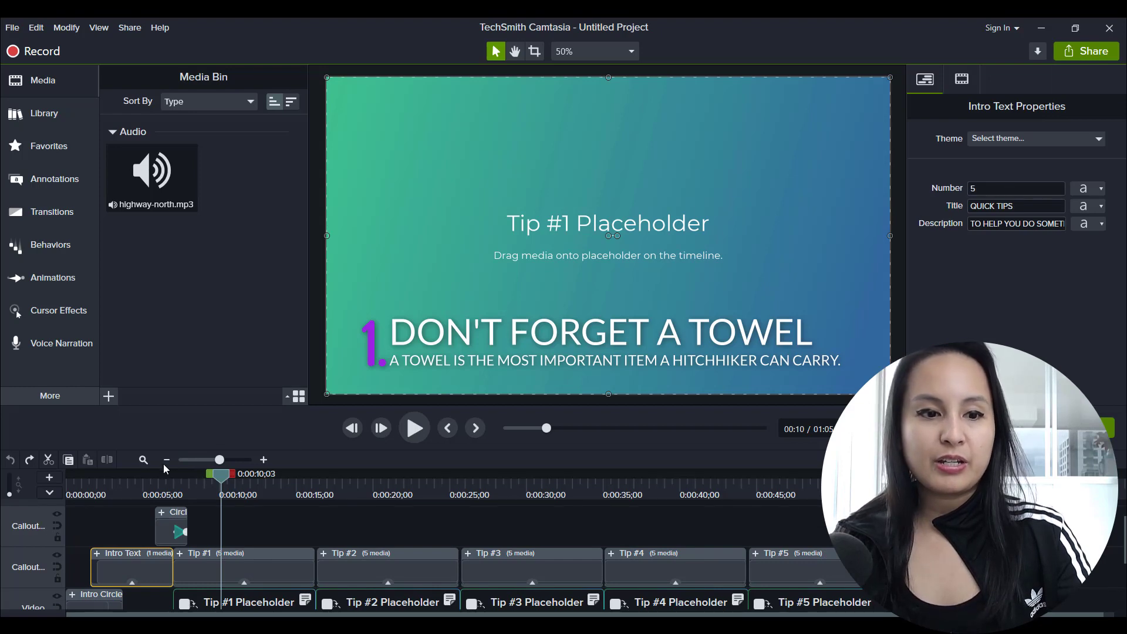
{"action": "left_click", "coordinate": [116, 491]}
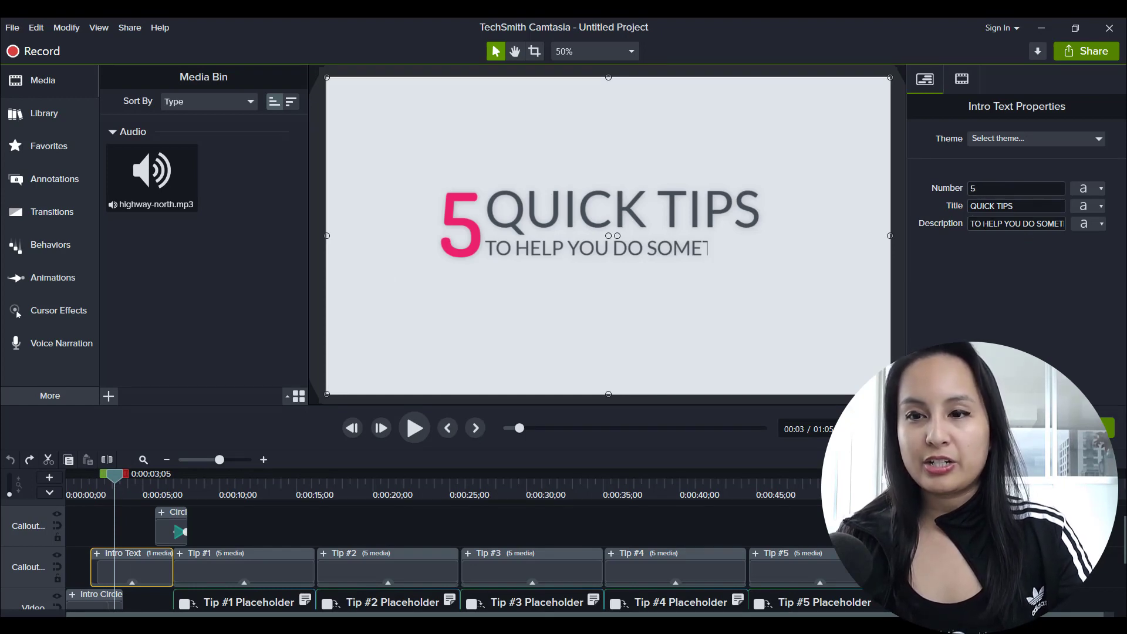
{"action": "triple_click", "coordinate": [1017, 223]}
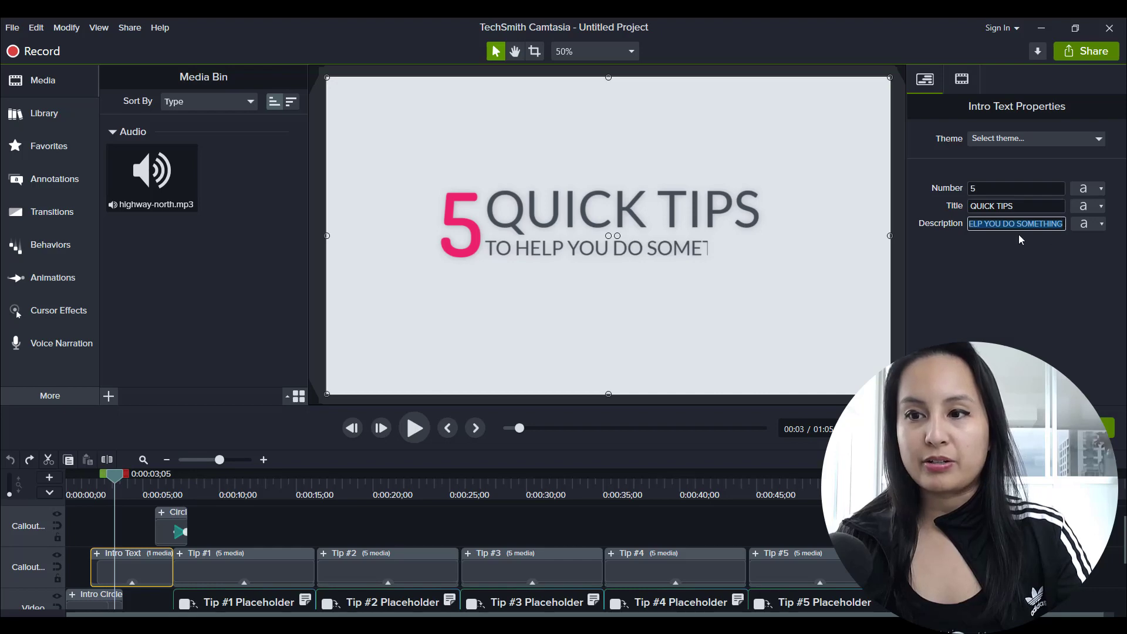
{"action": "left_click", "coordinate": [966, 198]}
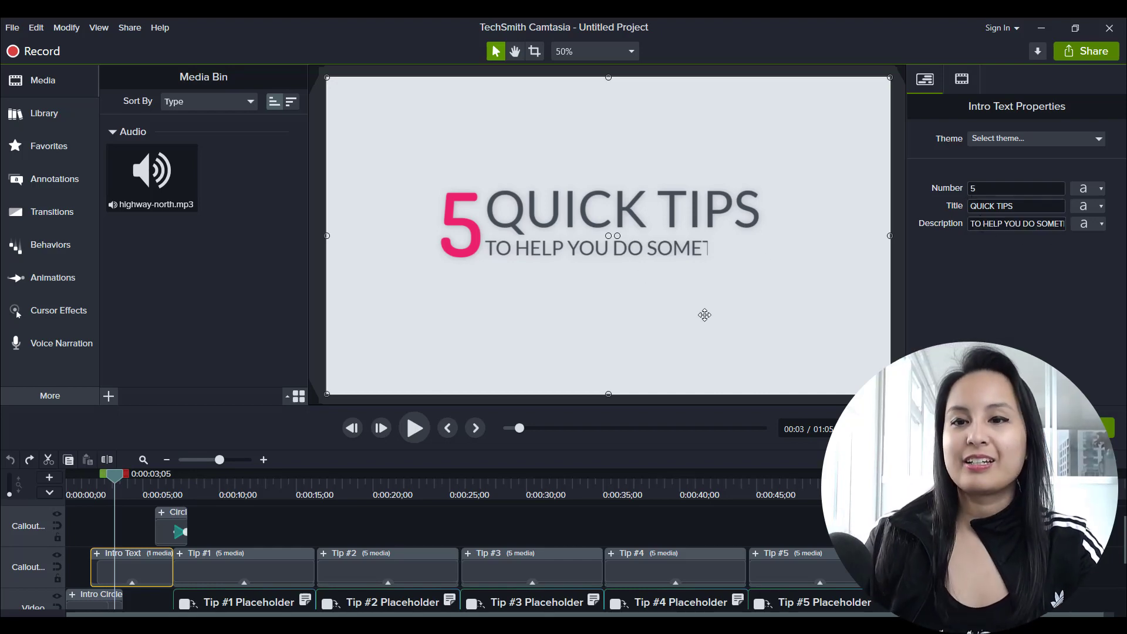
Step: Check the Circle transition colours, then view Tip #1's properties: 1., DON'T FORGET A TOWEL
{"action": "left_click", "coordinate": [167, 532]}
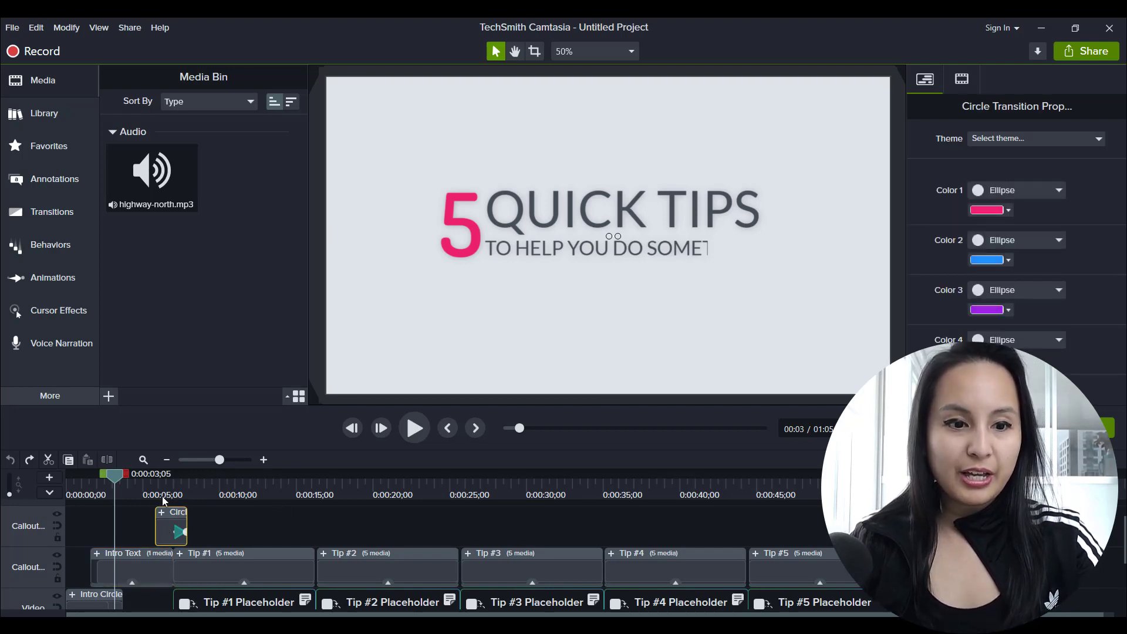
{"action": "left_click_drag", "start_coordinate": [159, 485], "coordinate": [183, 483]}
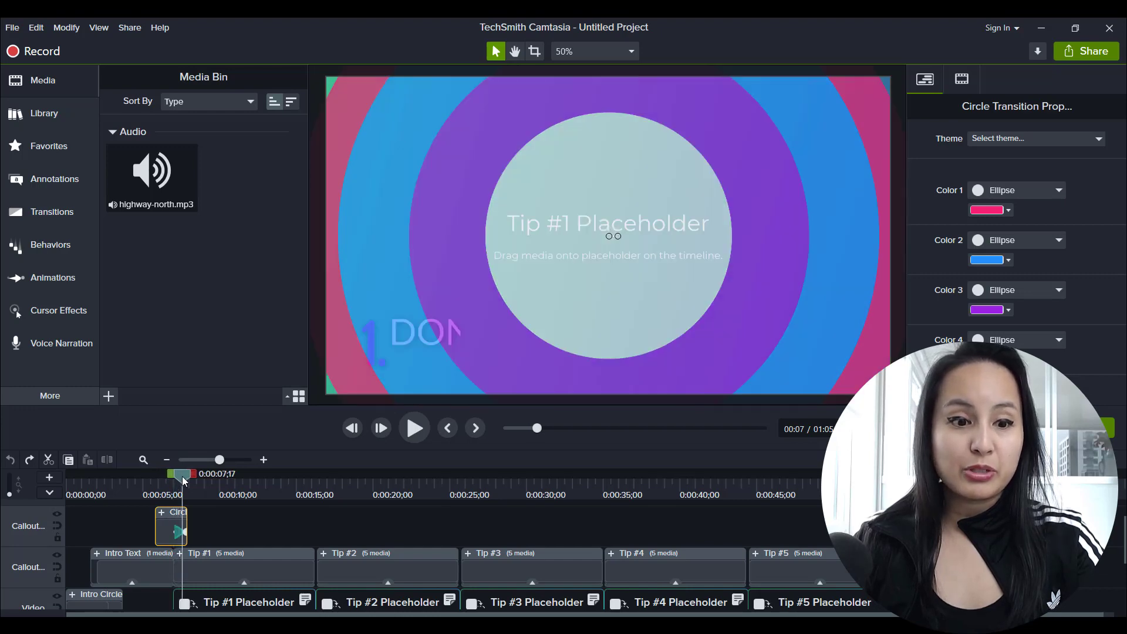
{"action": "left_click", "coordinate": [212, 566]}
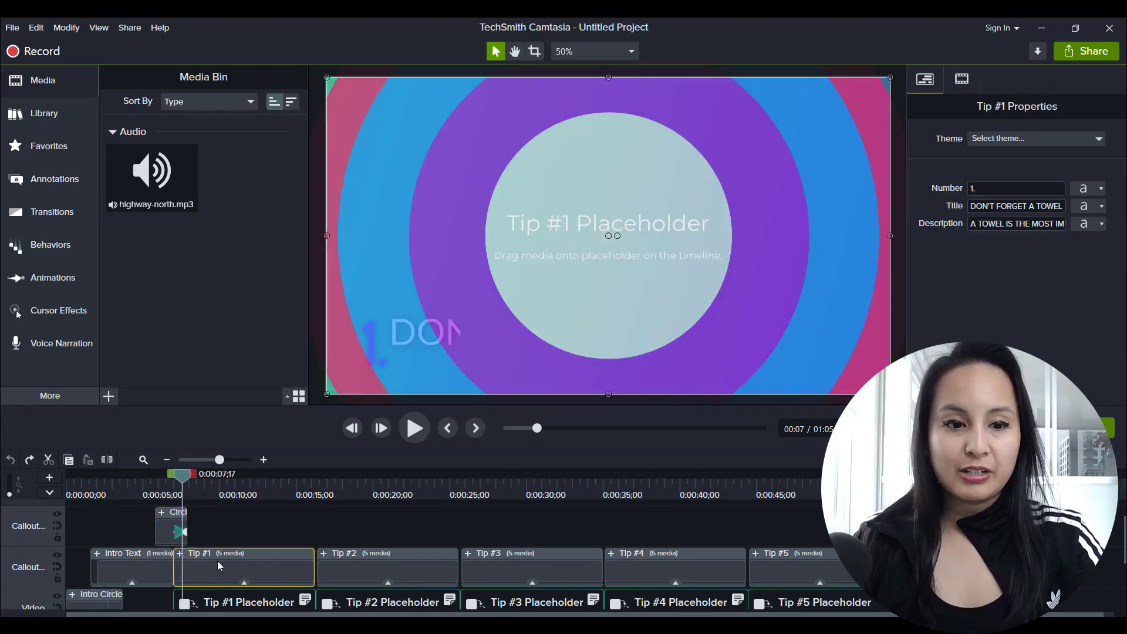
{"action": "left_click", "coordinate": [235, 496]}
{"action": "left_click_drag", "start_coordinate": [238, 499], "coordinate": [226, 497]}
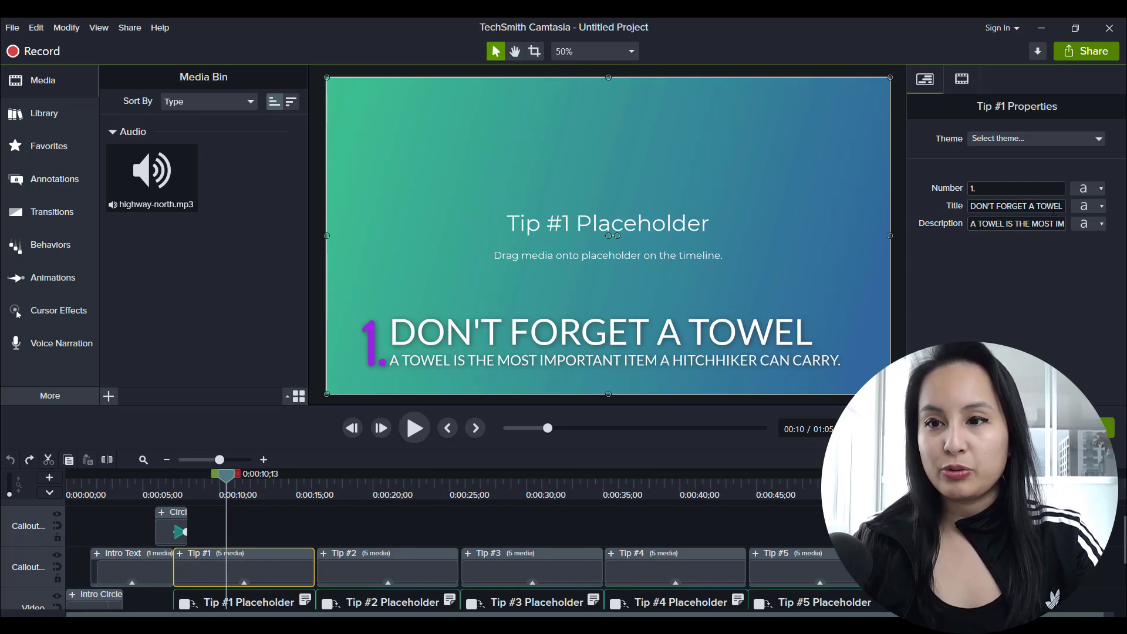
{"action": "scroll", "coordinate": [247, 566], "scroll_direction": "down", "scroll_amount": 2}
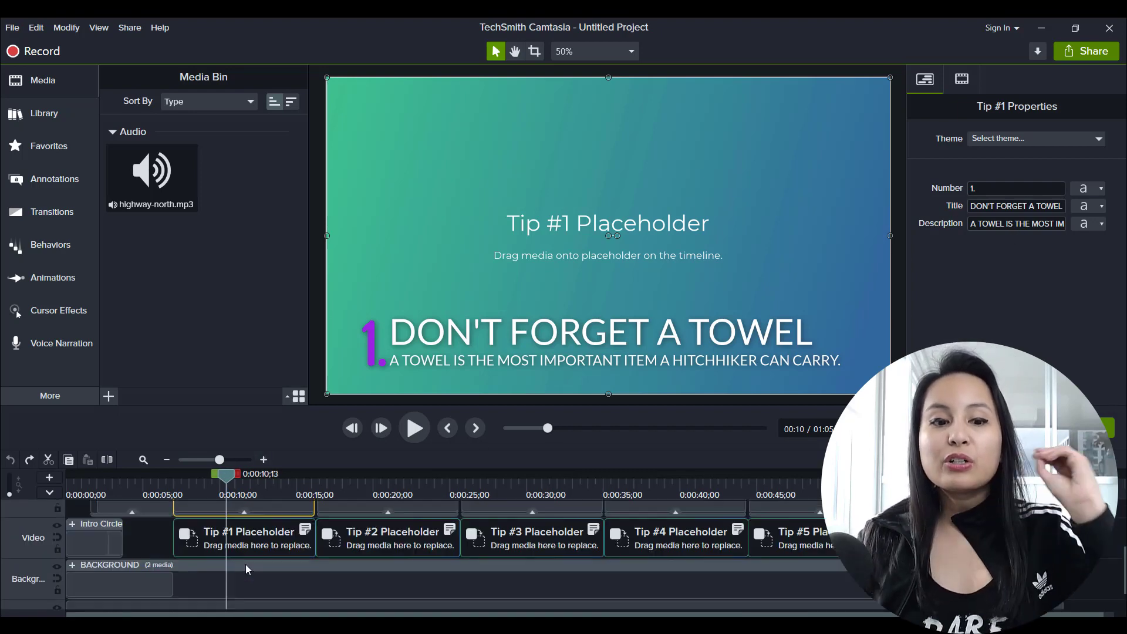
{"action": "scroll", "coordinate": [190, 569], "scroll_direction": "down", "scroll_amount": 1}
{"action": "left_click", "coordinate": [141, 513]}
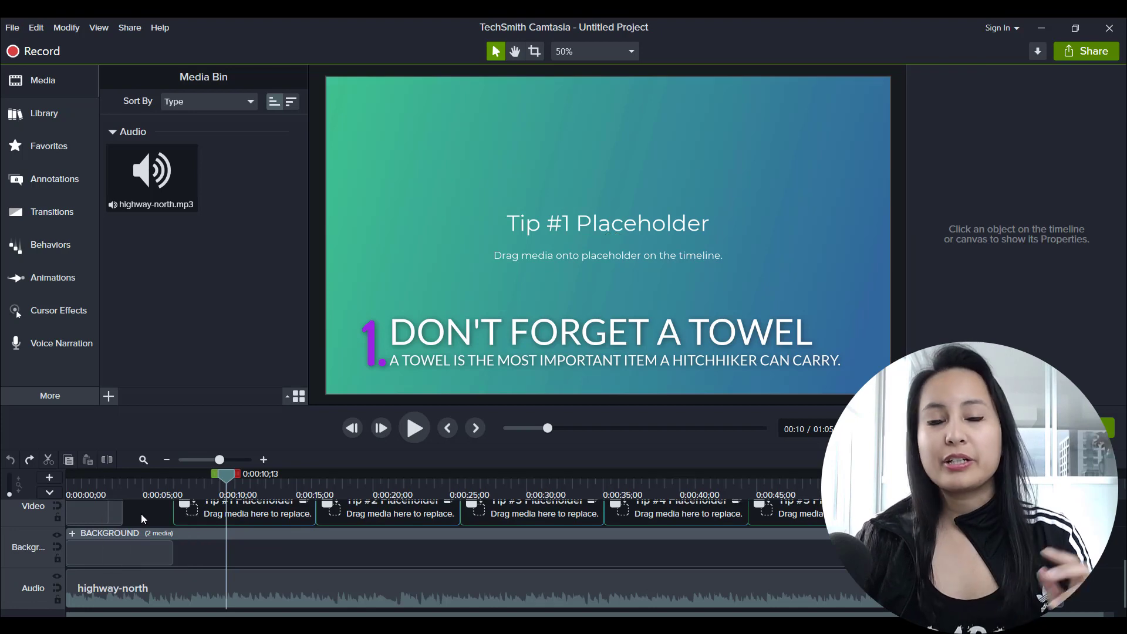